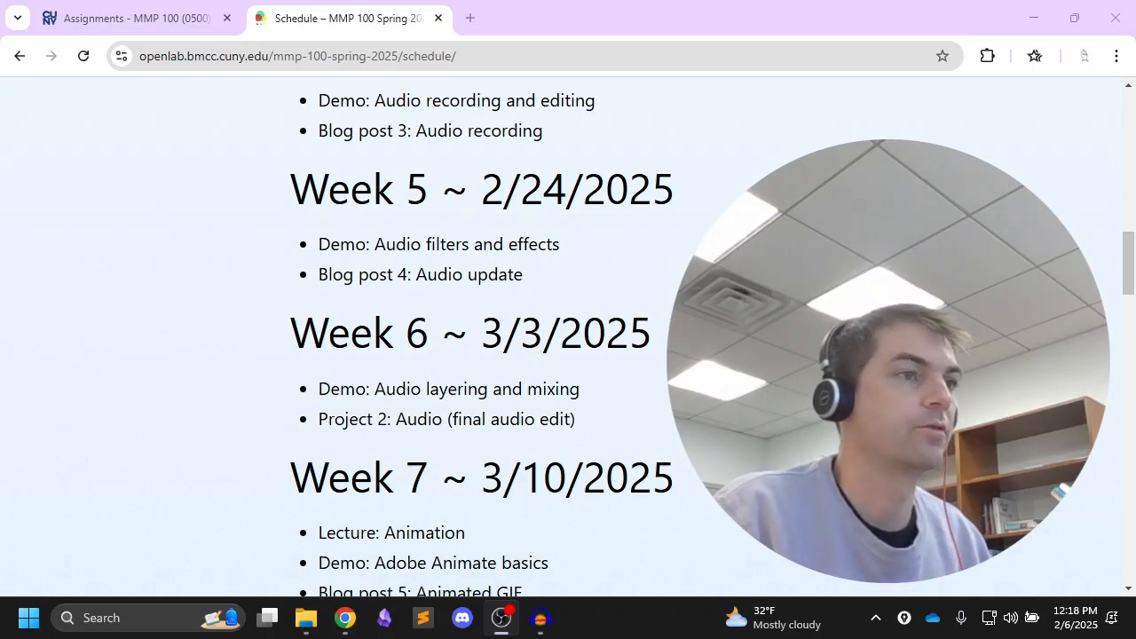
# Step: Switch to Audacity, raise the bg music track's gain to the slider's midpoint, and delete the noise track
pyautogui.click(1033, 18)
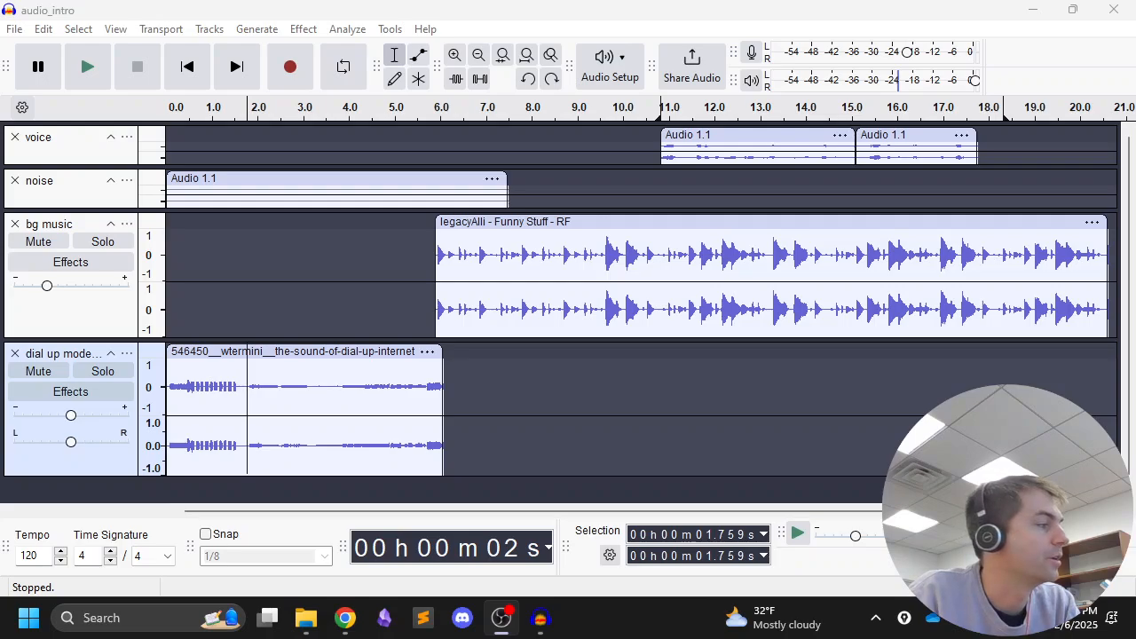
pyautogui.moveTo(48, 286); pyautogui.dragTo(103, 294)
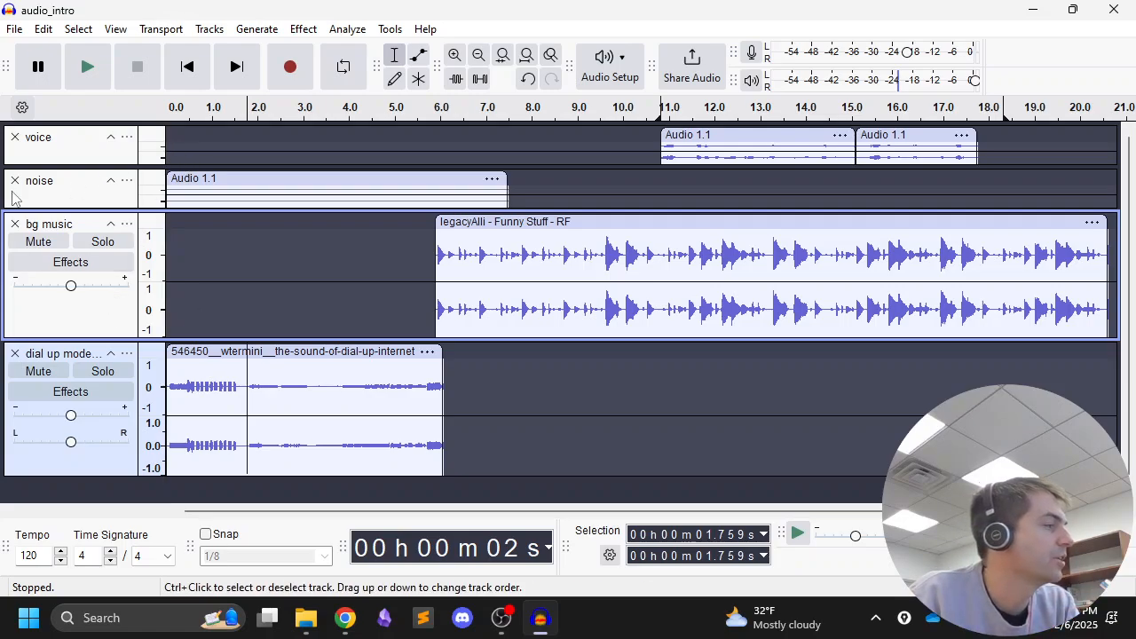
pyautogui.click(14, 180)
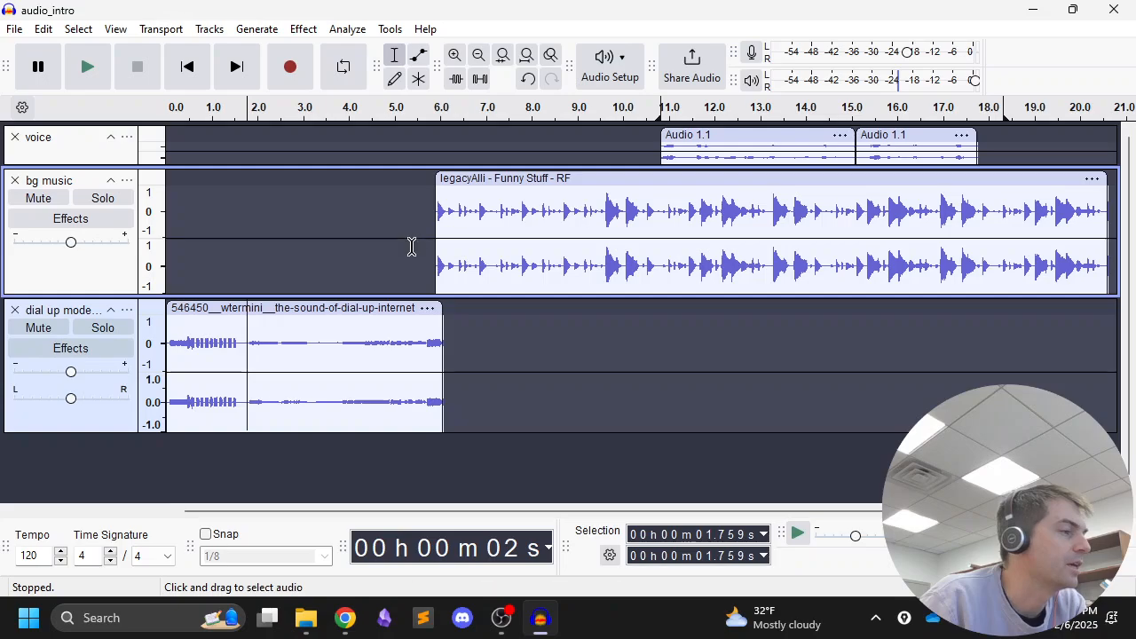
# Step: Play the mix from about 5.4 s and again from about 3.4 s to hear the bg music come in
pyautogui.click(412, 250)
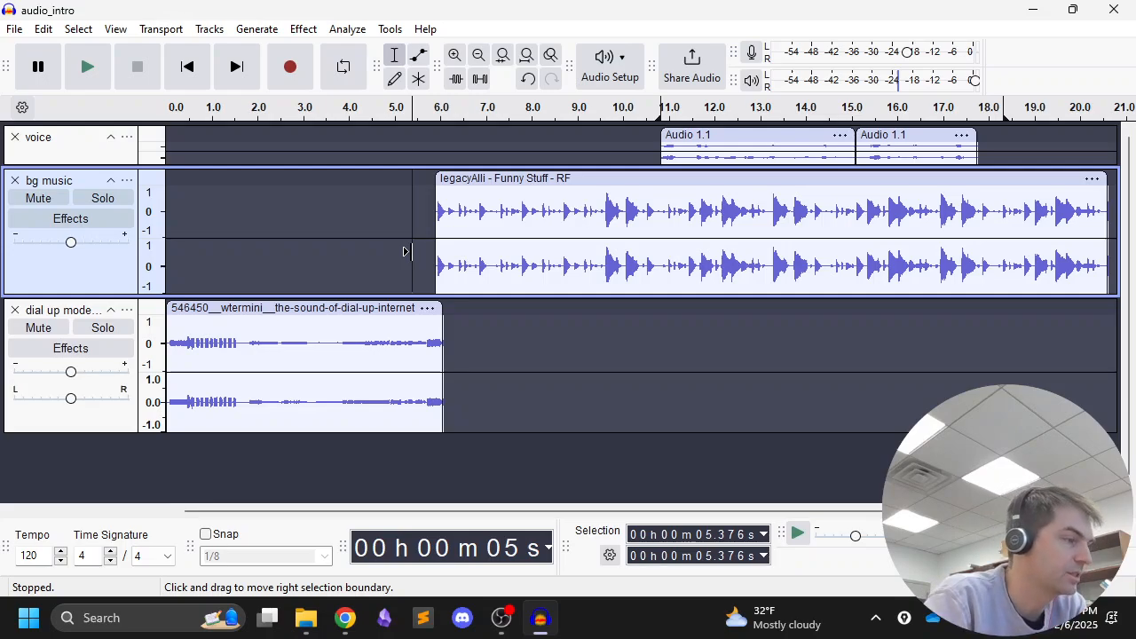
pyautogui.press('space')
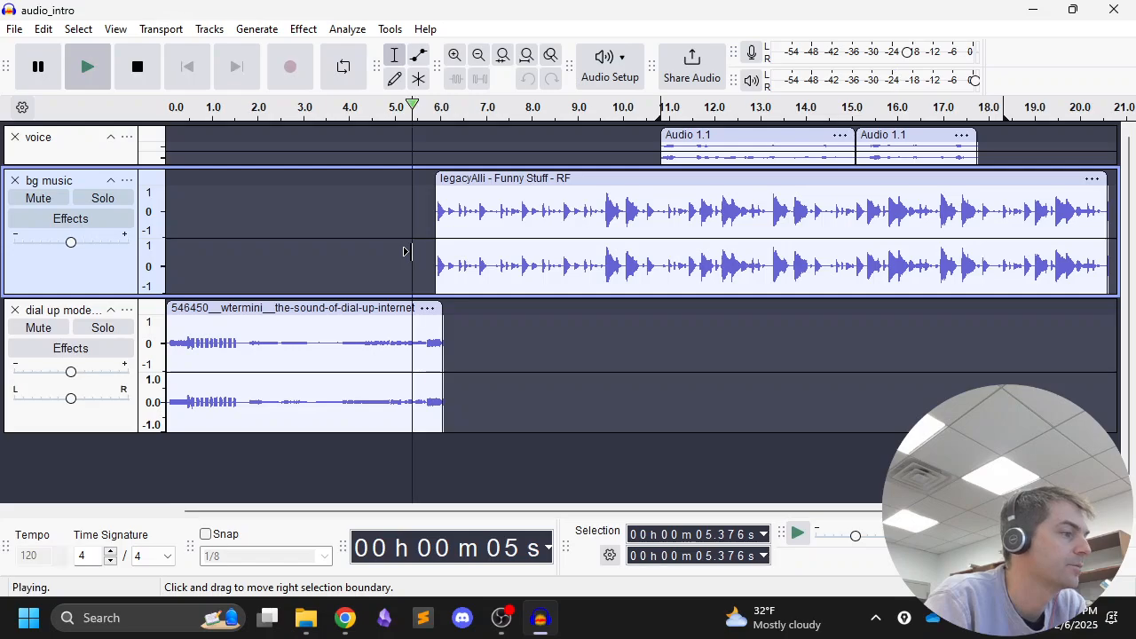
pyautogui.press('space')
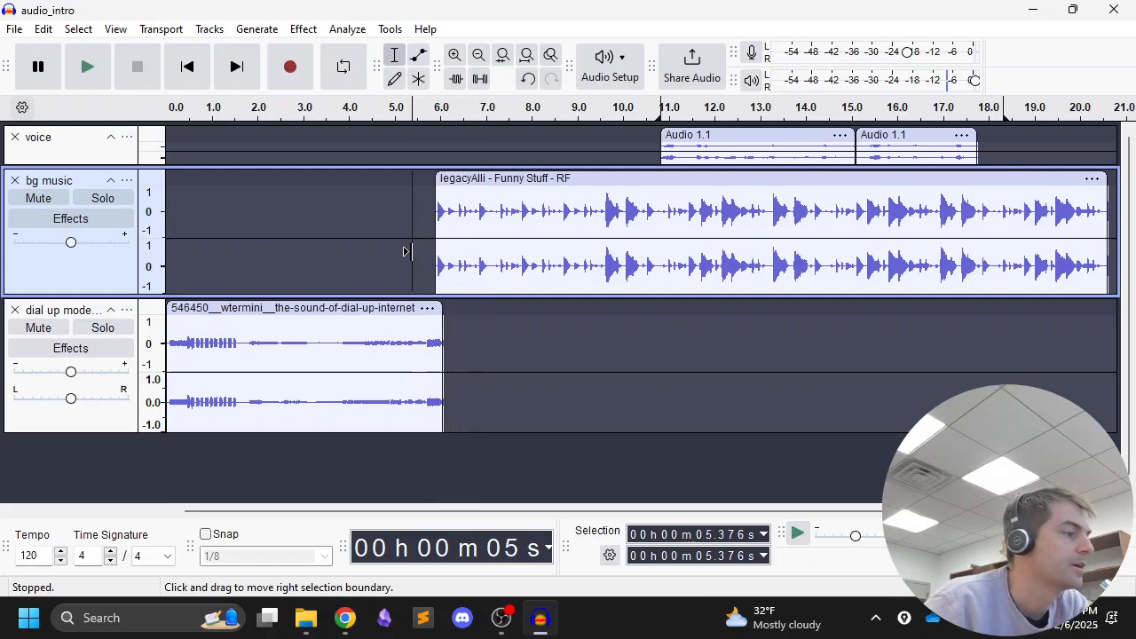
pyautogui.click(321, 218)
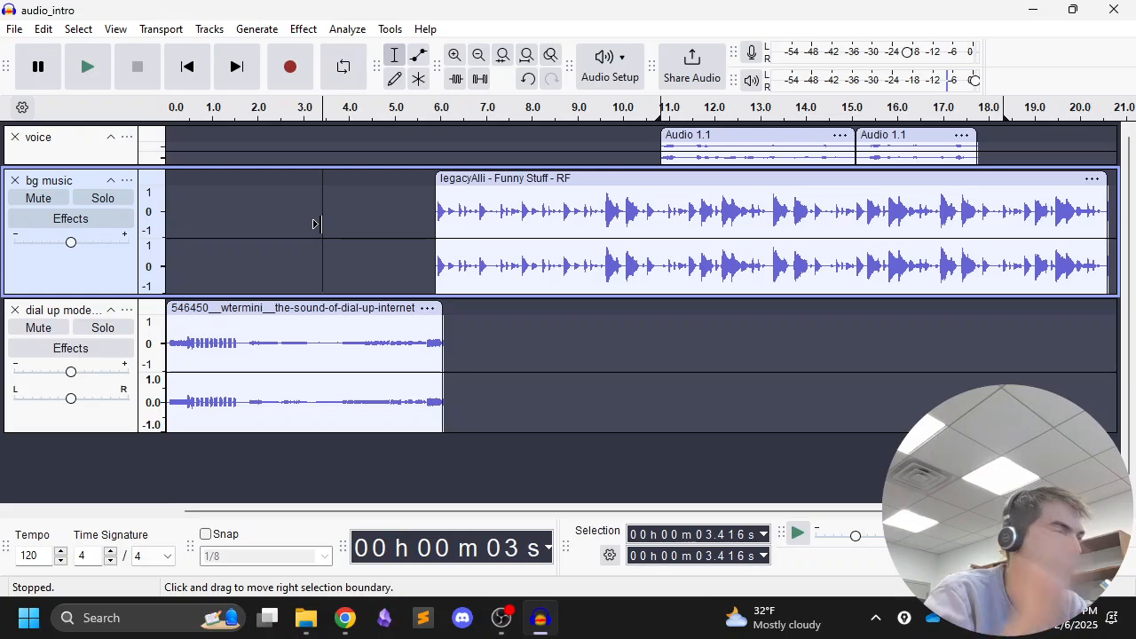
pyautogui.press('space')
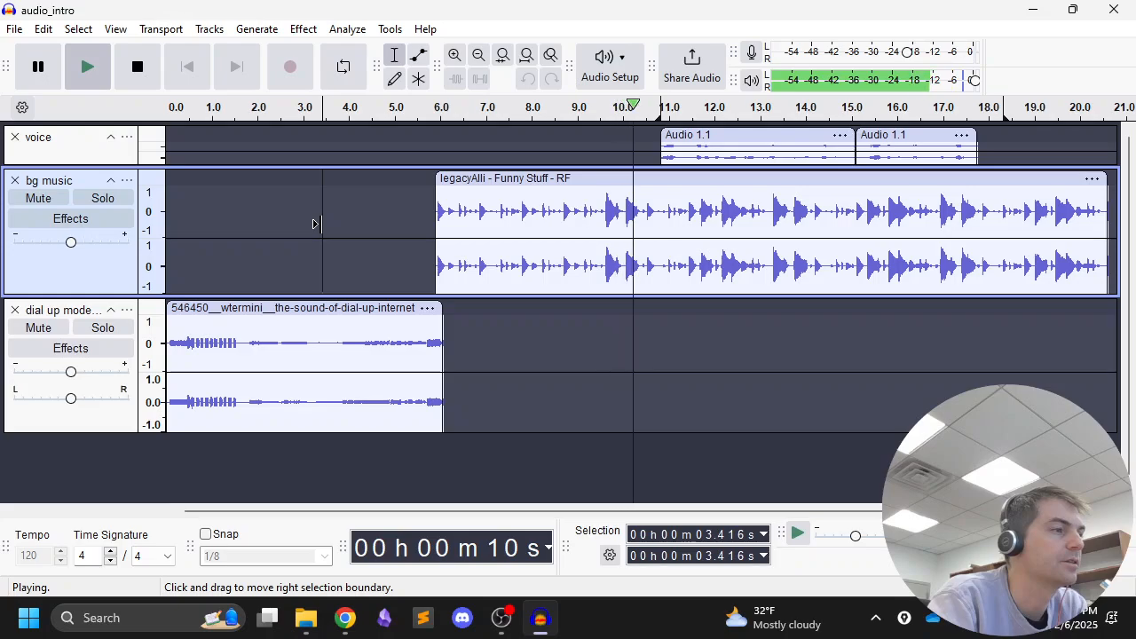
pyautogui.press('space')
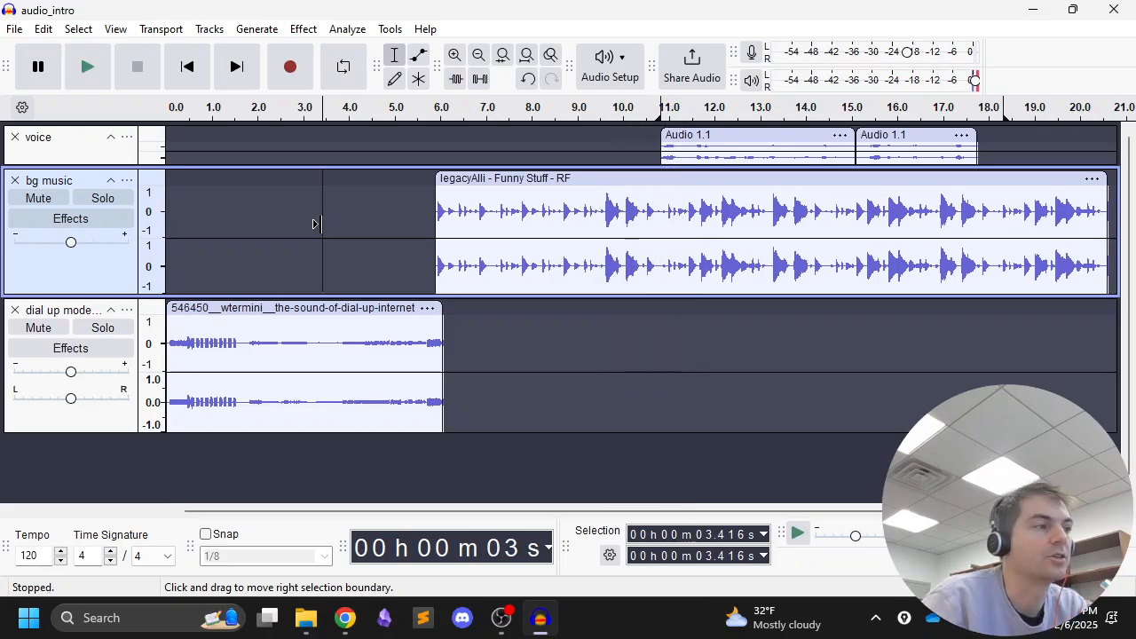
# Step: Move the two voice clips earlier to start at about 8.3 s and 12.8 s, and play the mix from about 5.6 s
pyautogui.moveTo(755, 145); pyautogui.dragTo(644, 145)
pyautogui.moveTo(893, 134); pyautogui.dragTo(786, 135)
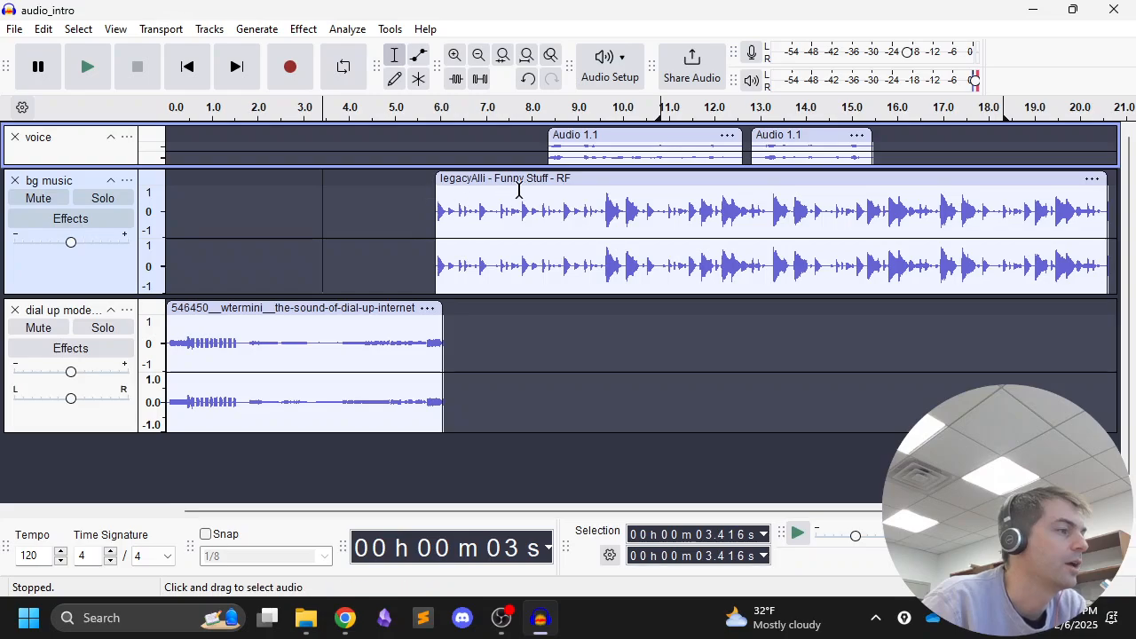
pyautogui.click(423, 193)
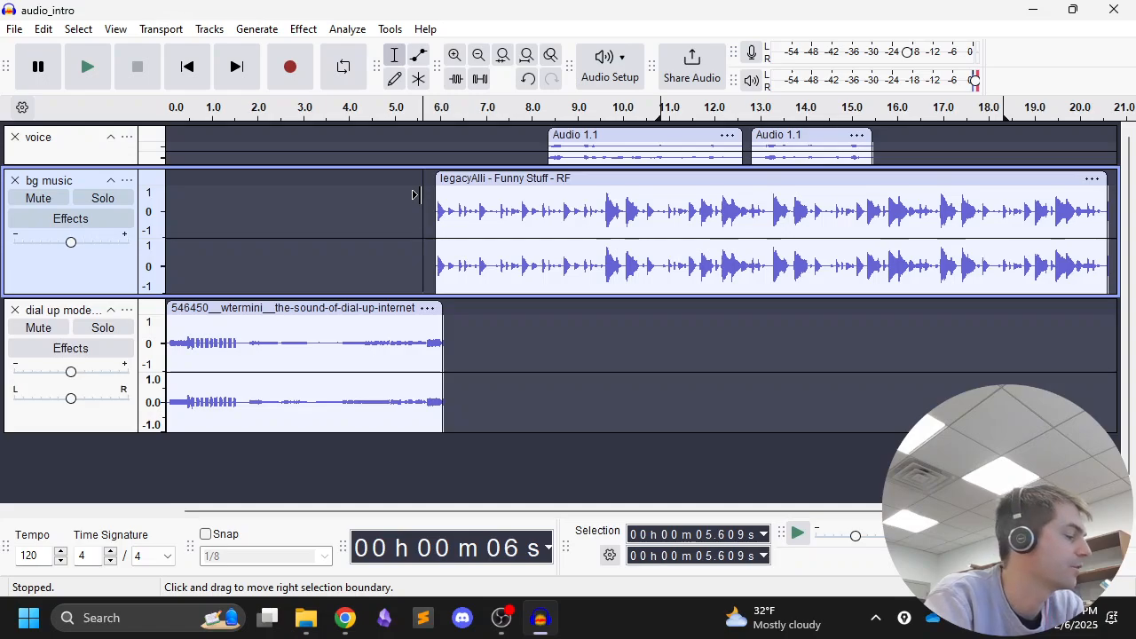
pyautogui.press('space')
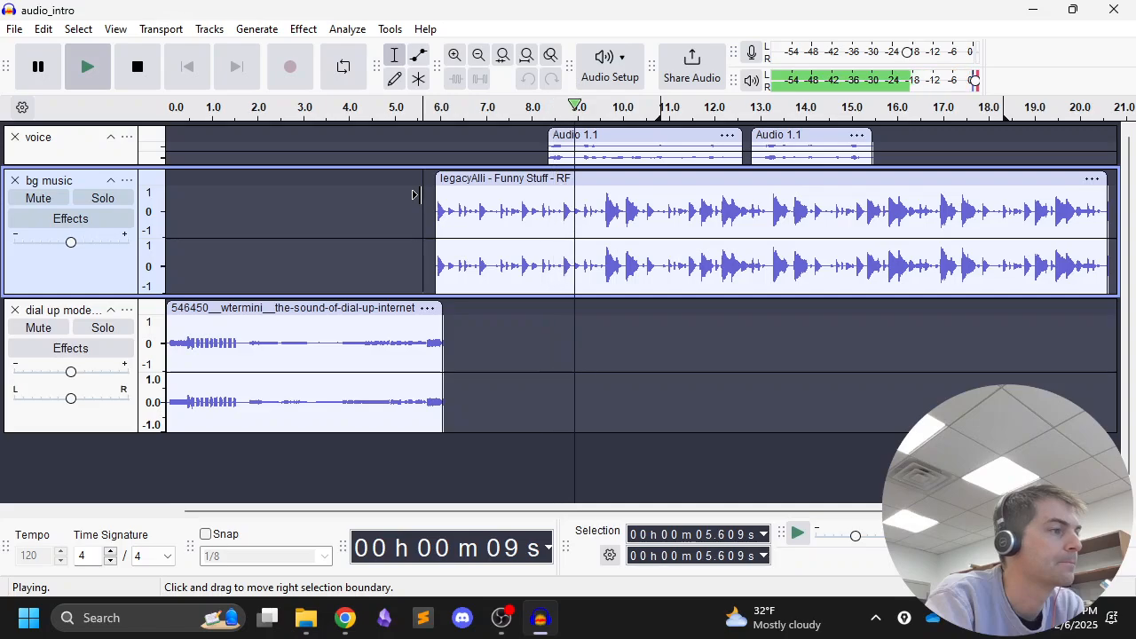
pyautogui.press('space')
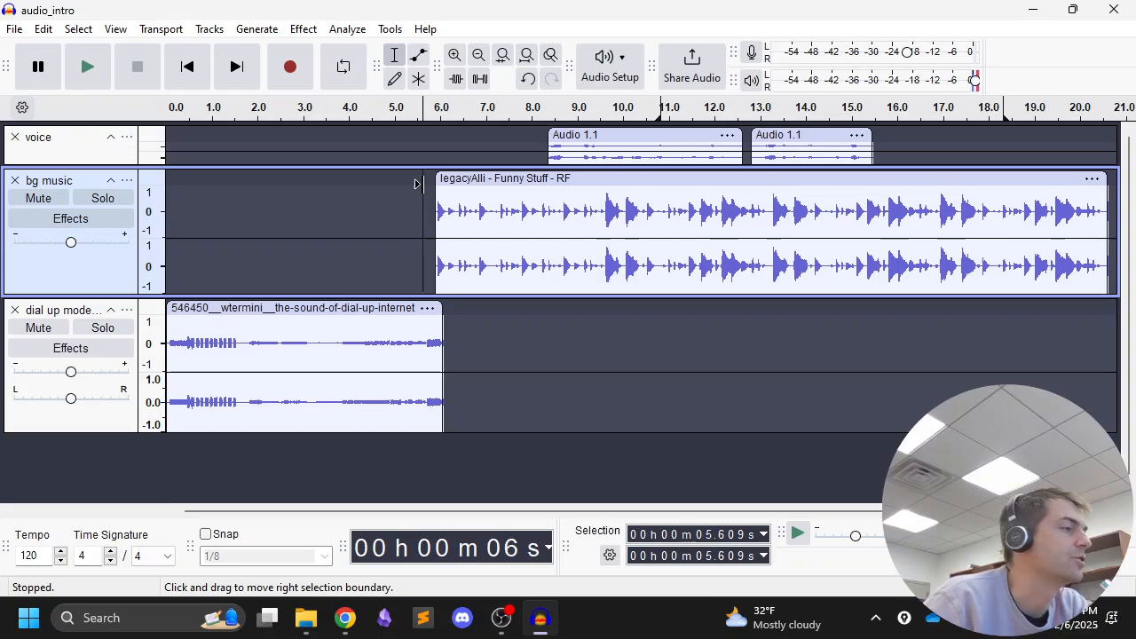
# Step: Collapse the dial up modem track and make the voice track slightly taller
pyautogui.click(111, 312)
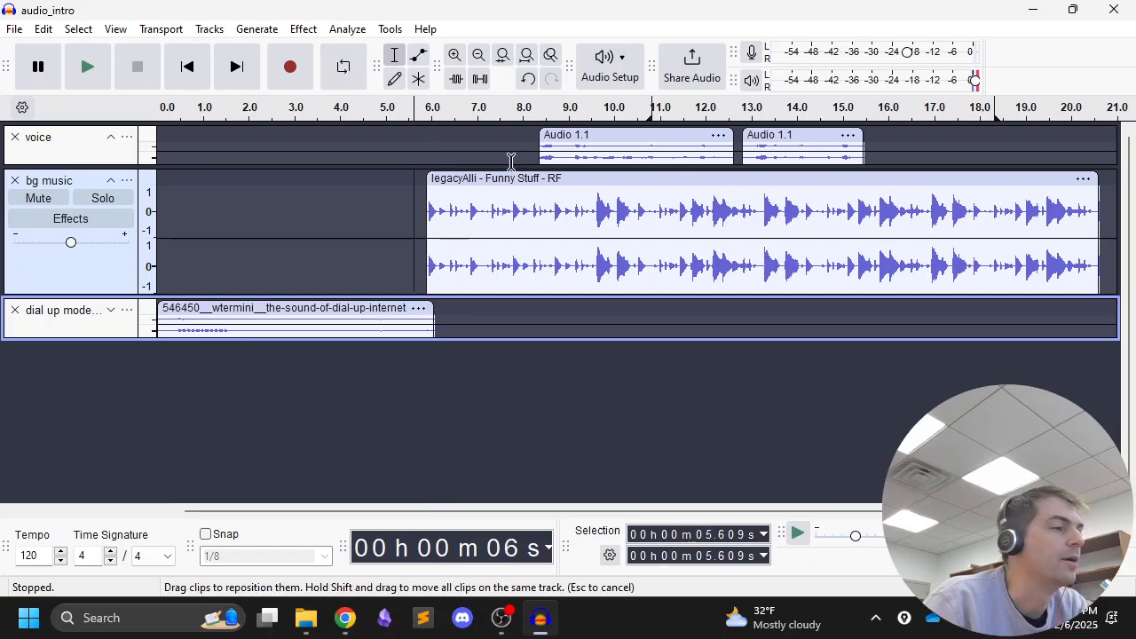
pyautogui.moveTo(106, 168); pyautogui.dragTo(113, 251)
pyautogui.moveTo(86, 199); pyautogui.dragTo(54, 204)
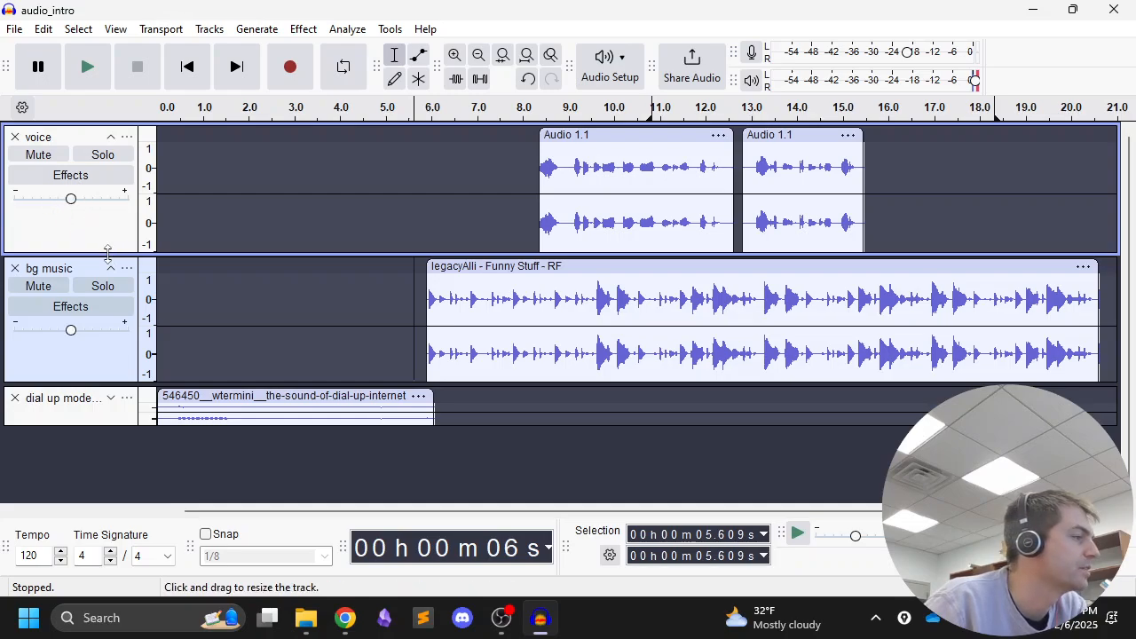
pyautogui.moveTo(109, 254); pyautogui.dragTo(113, 187)
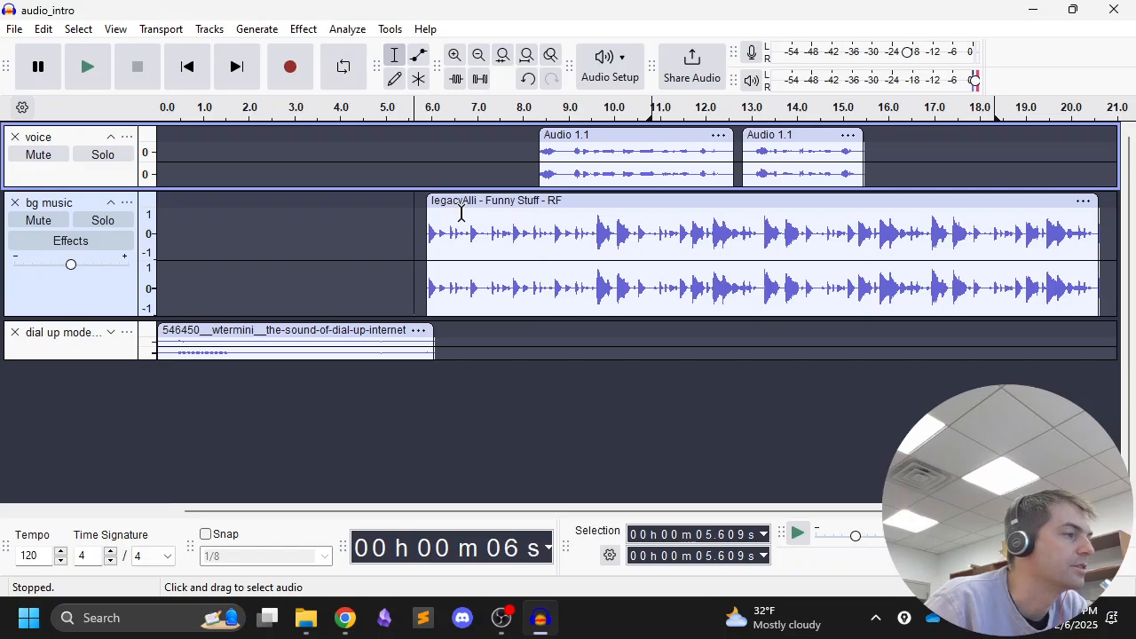
# Step: Play the voice over the bg music from about 6.7 s and from about 9.5 s to compare their levels
pyautogui.click(461, 213)
pyautogui.press('space')
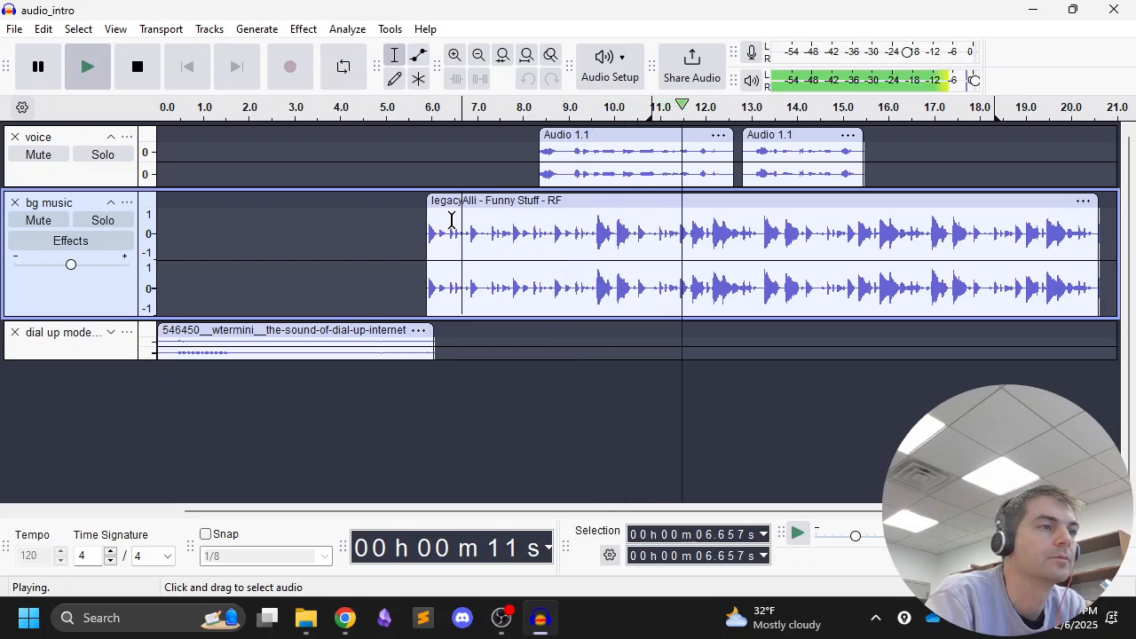
pyautogui.press('space')
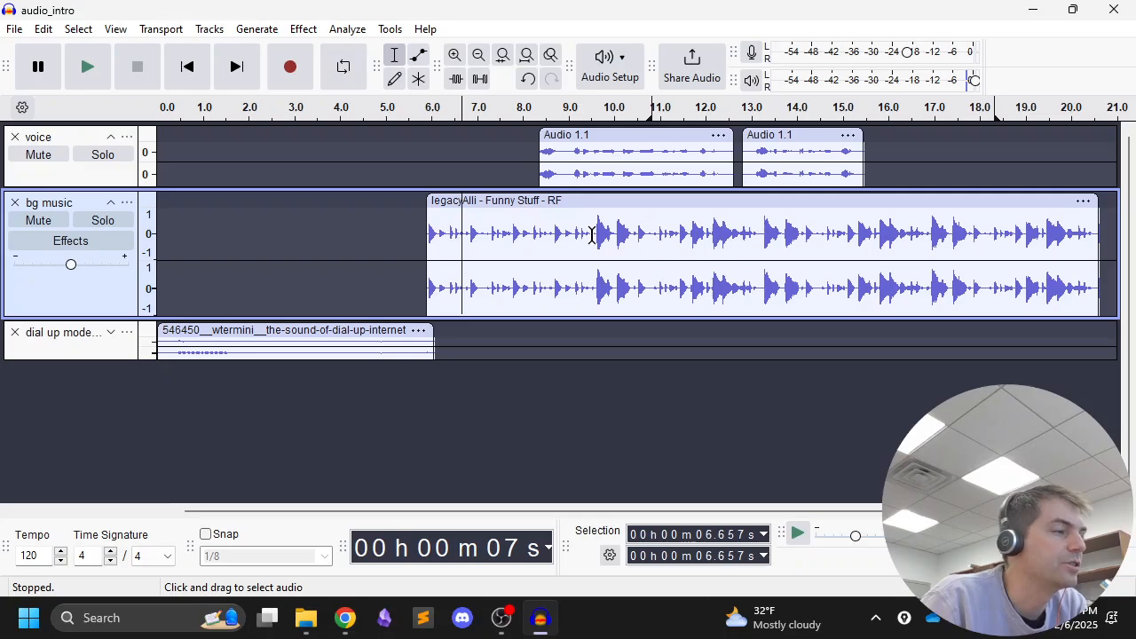
pyautogui.click(592, 233)
pyautogui.press('space')
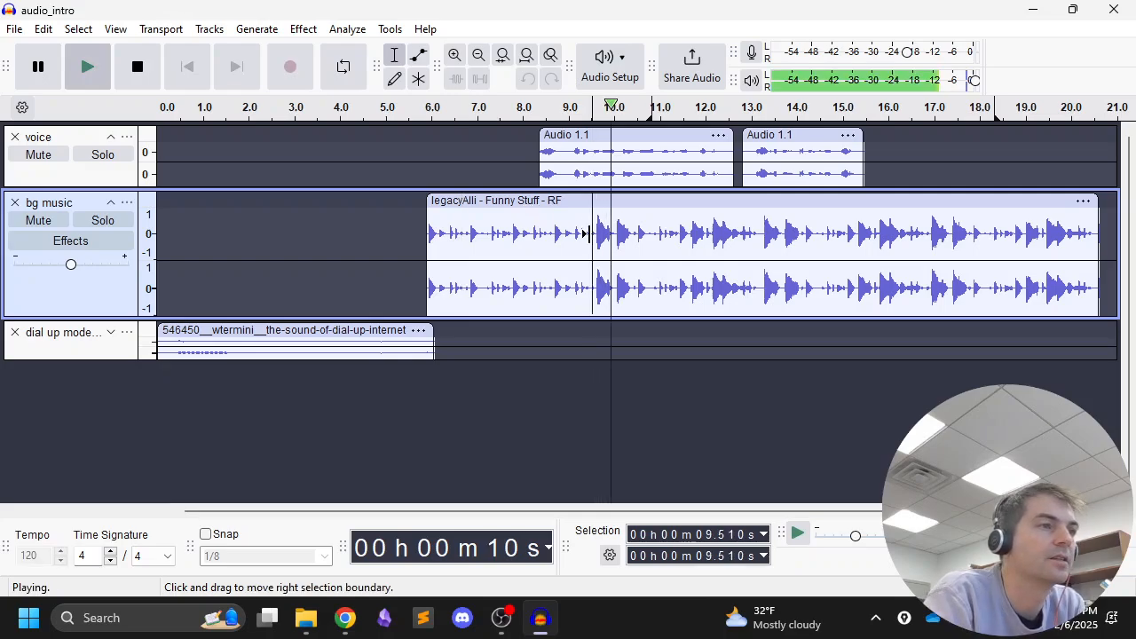
pyautogui.press('space')
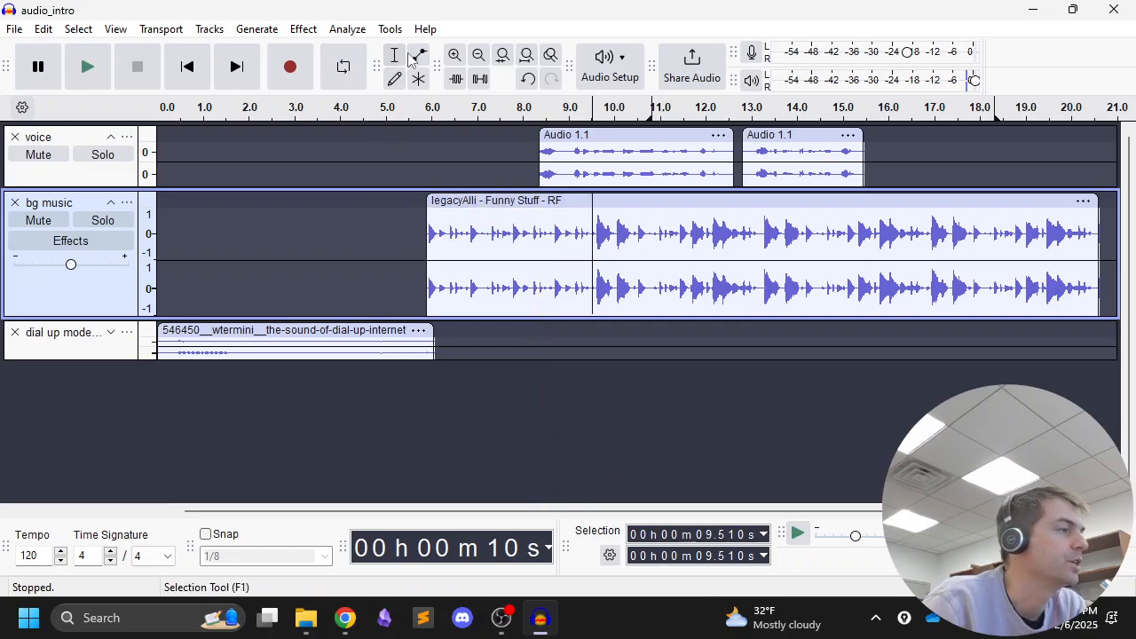
# Step: Activate the Envelope tool and enlarge the bg music track's height for editing its amplitude
pyautogui.click(425, 222)
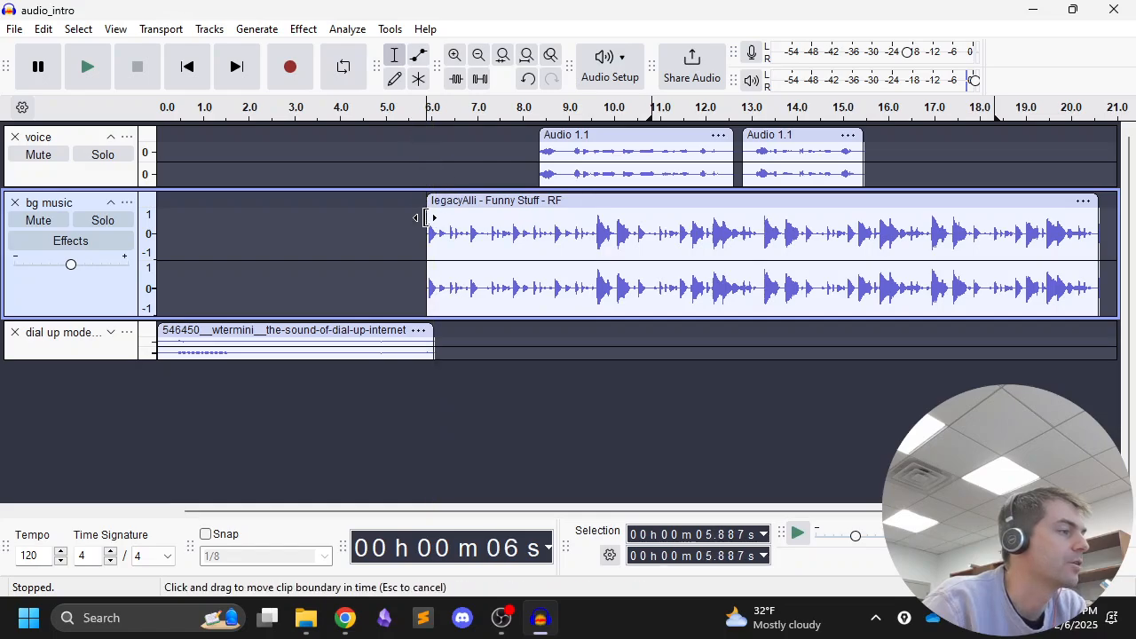
pyautogui.click(418, 56)
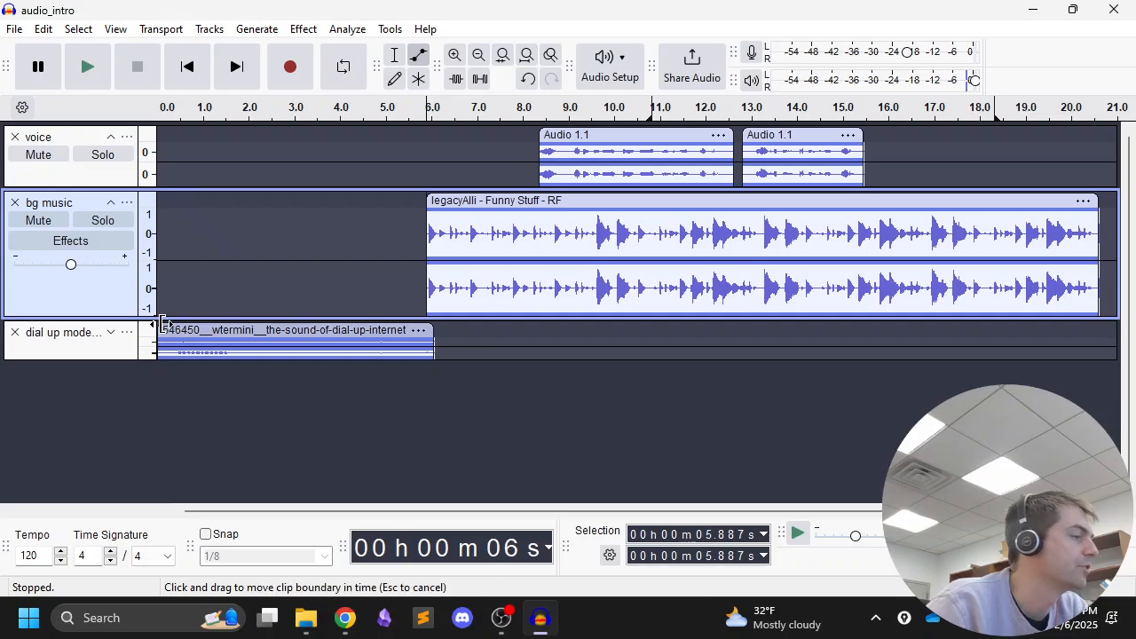
pyautogui.moveTo(160, 318); pyautogui.dragTo(163, 430)
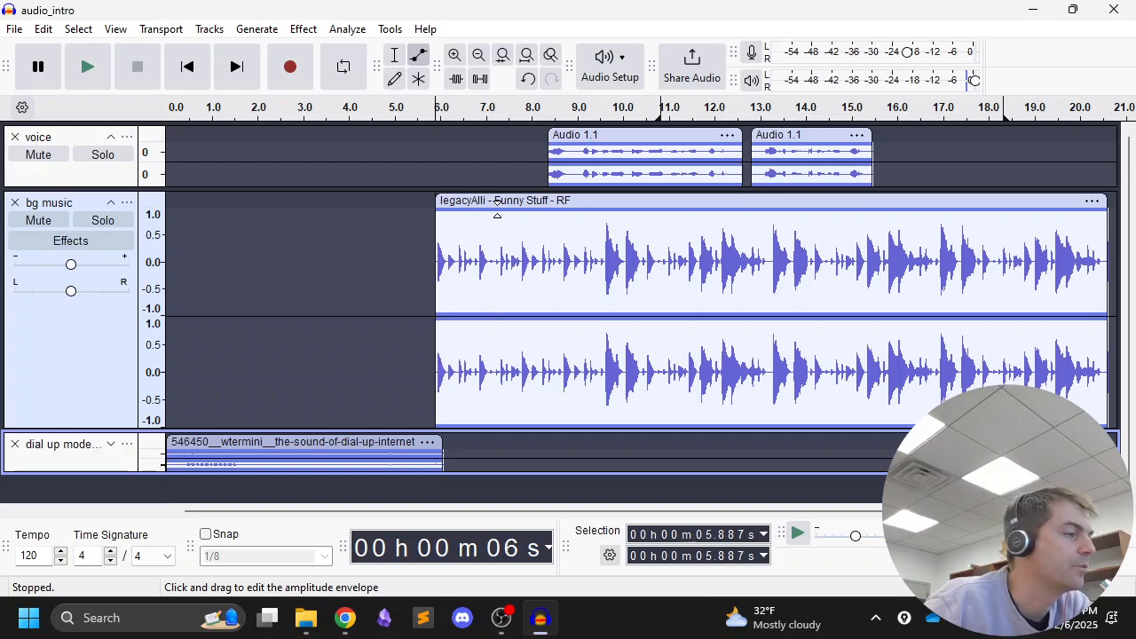
# Step: Add bg music envelope points at the clip's start at full level and at about 8.4 s, lowered to roughly two thirds amplitude
pyautogui.click(511, 215)
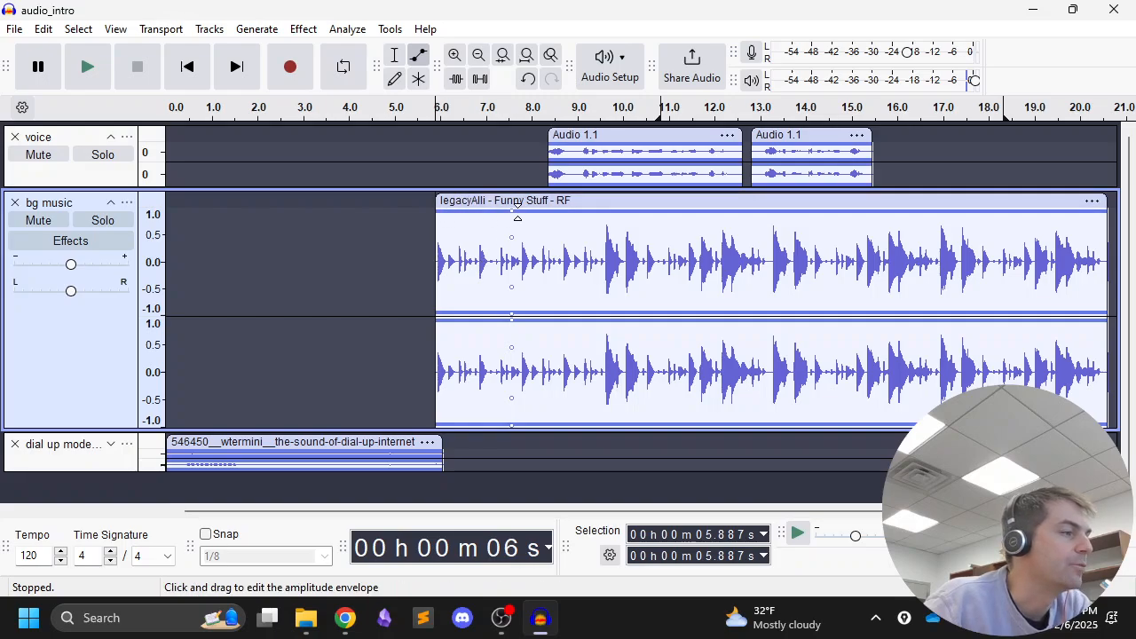
pyautogui.moveTo(514, 214); pyautogui.dragTo(436, 208)
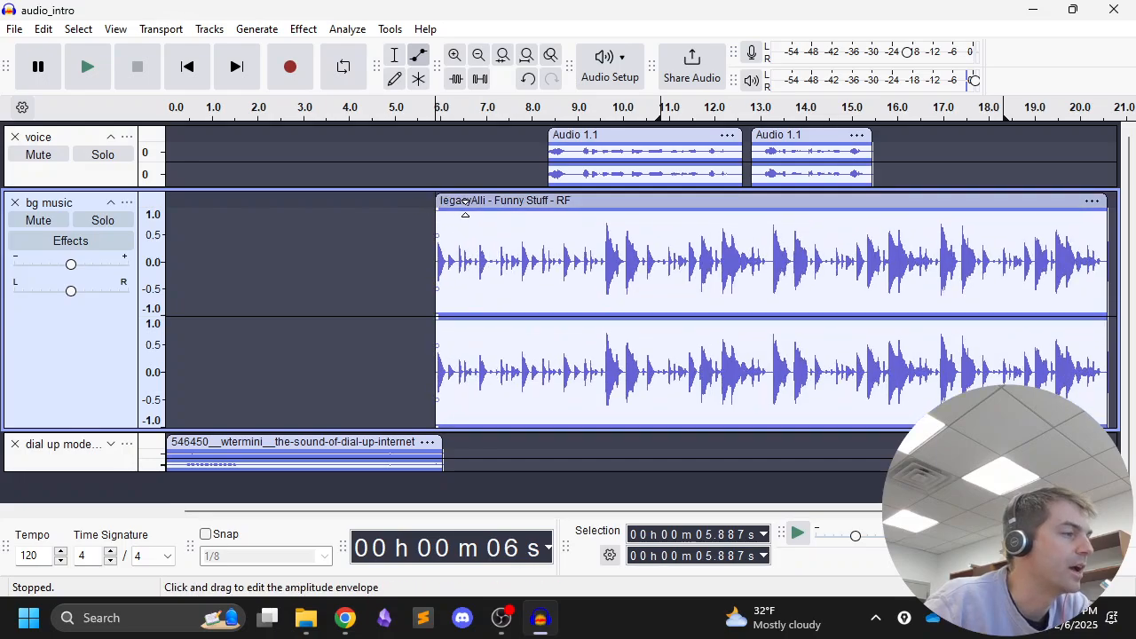
pyautogui.click(510, 210)
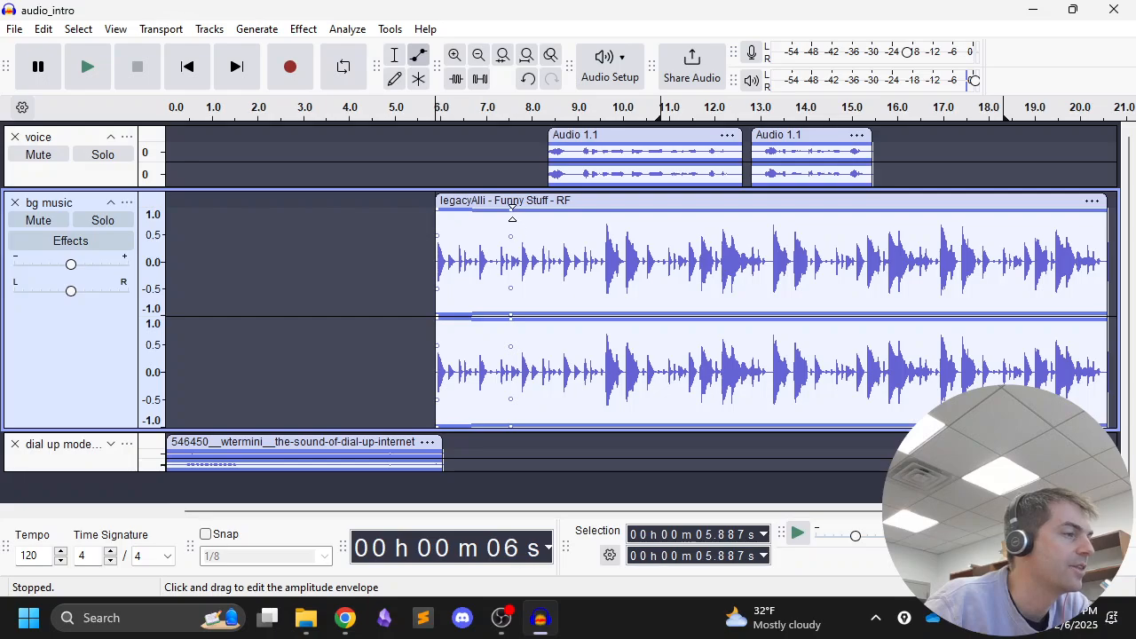
pyautogui.moveTo(512, 218); pyautogui.dragTo(546, 225)
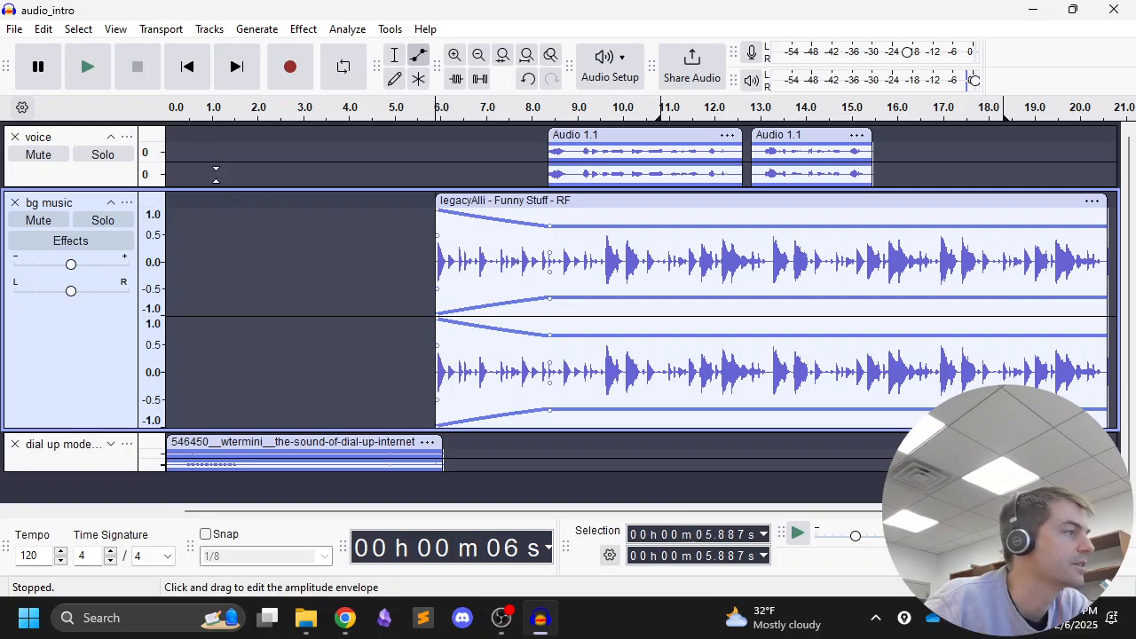
# Step: Return to the Selection tool and play the mix from about 5.1 s to check the music fade
pyautogui.click(394, 55)
pyautogui.click(400, 210)
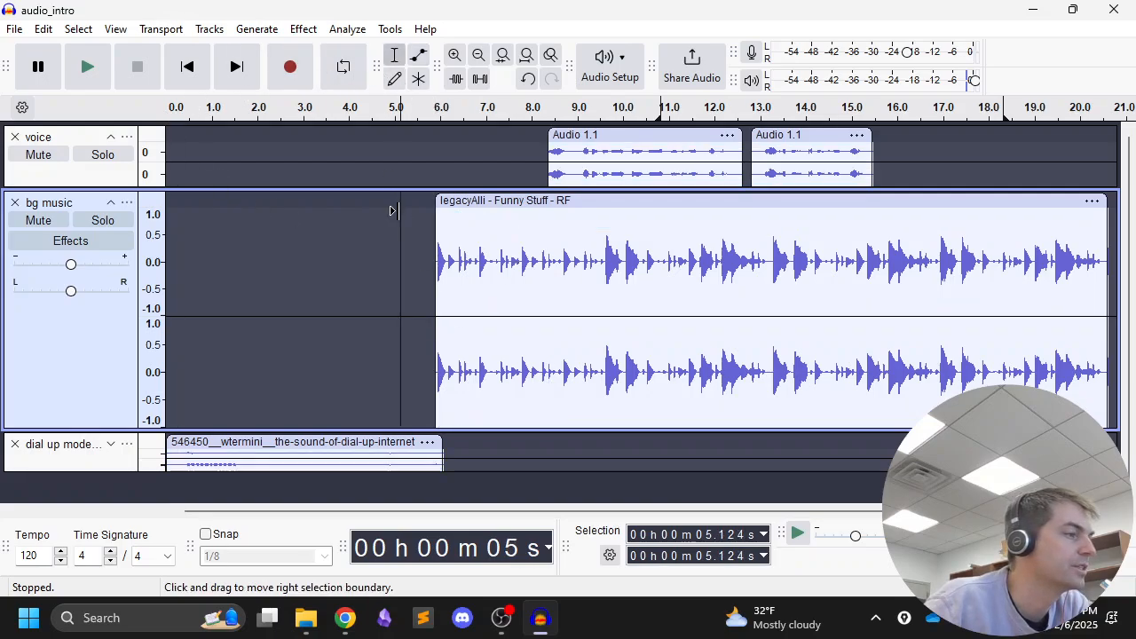
pyautogui.press('space')
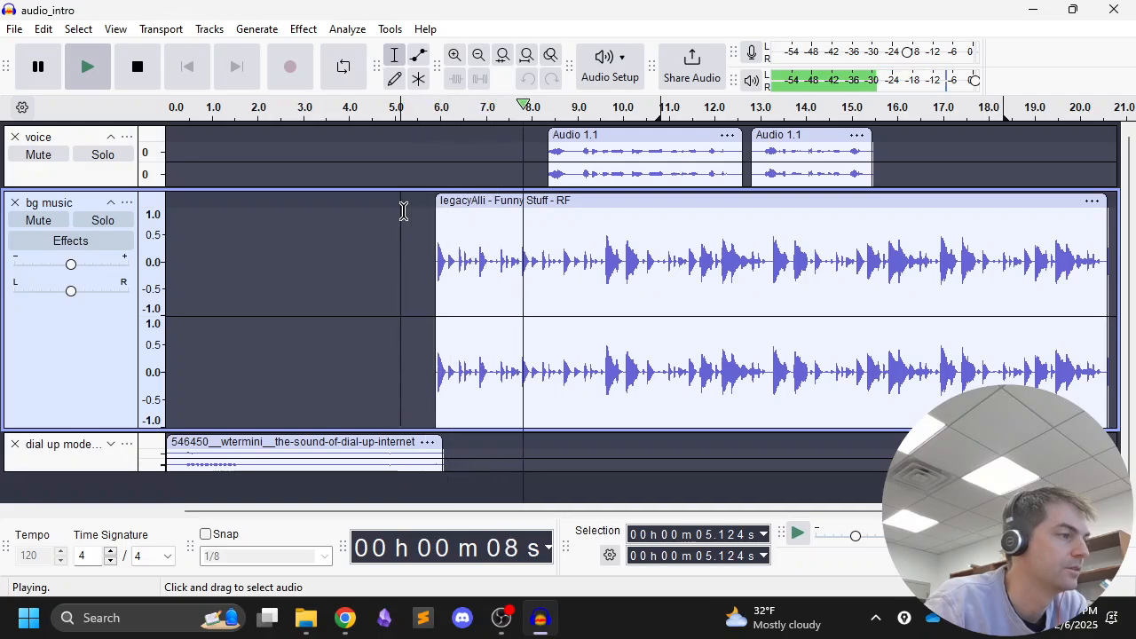
pyautogui.press('space')
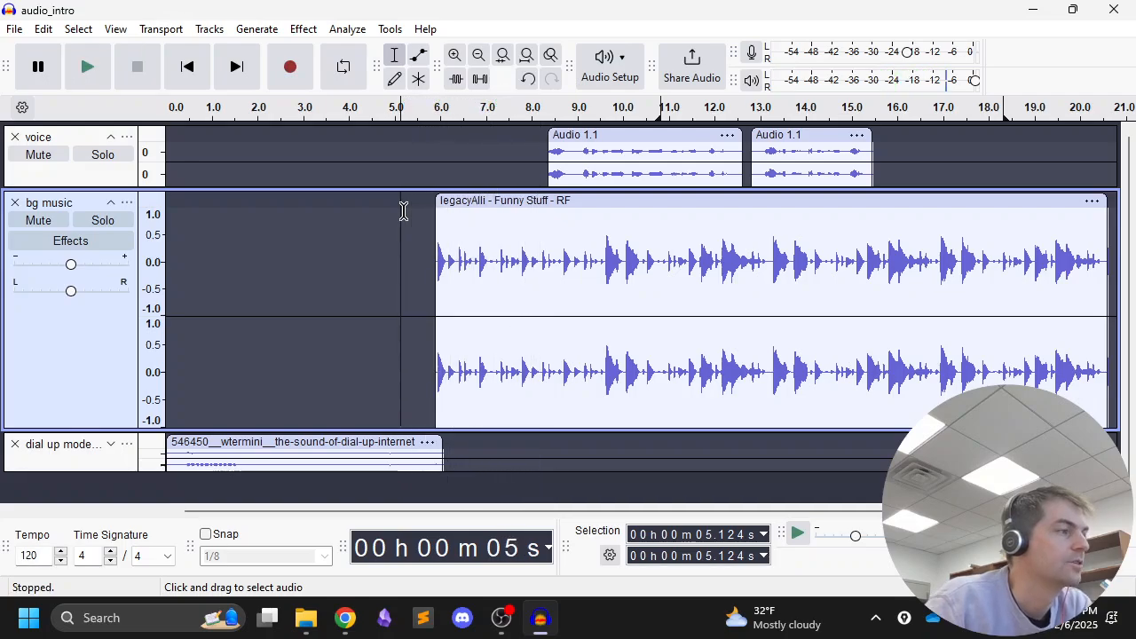
# Step: Lower the bg music envelope point at about 8.4 s to roughly 0.15 amplitude, and play the mix from about 5.6 s
pyautogui.click(419, 61)
pyautogui.moveTo(547, 222); pyautogui.dragTo(548, 253)
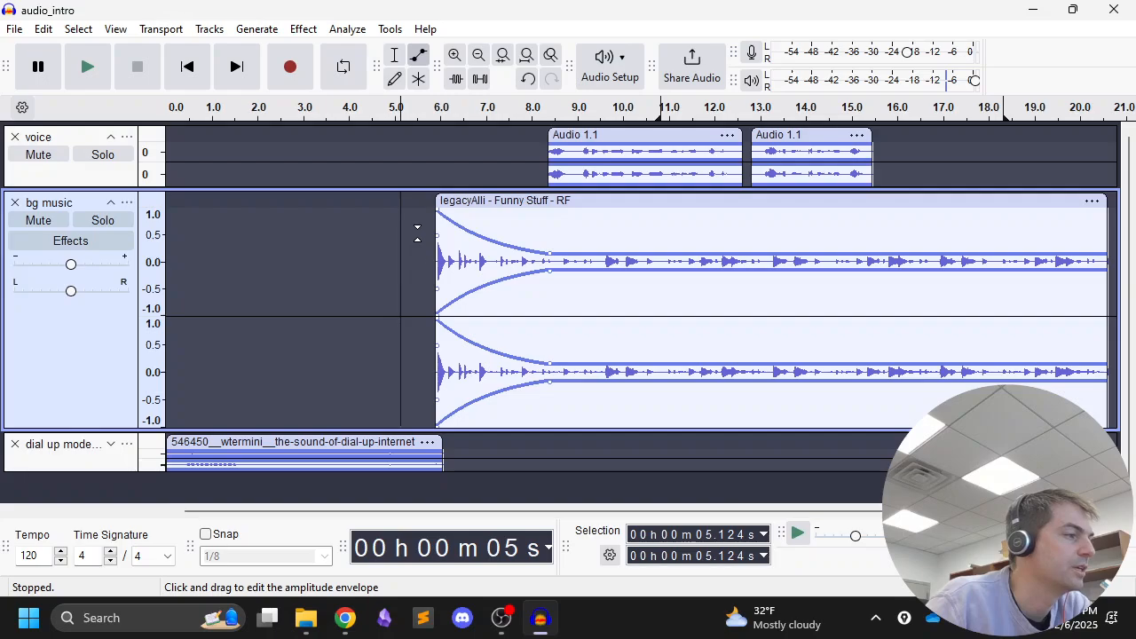
pyautogui.click(394, 55)
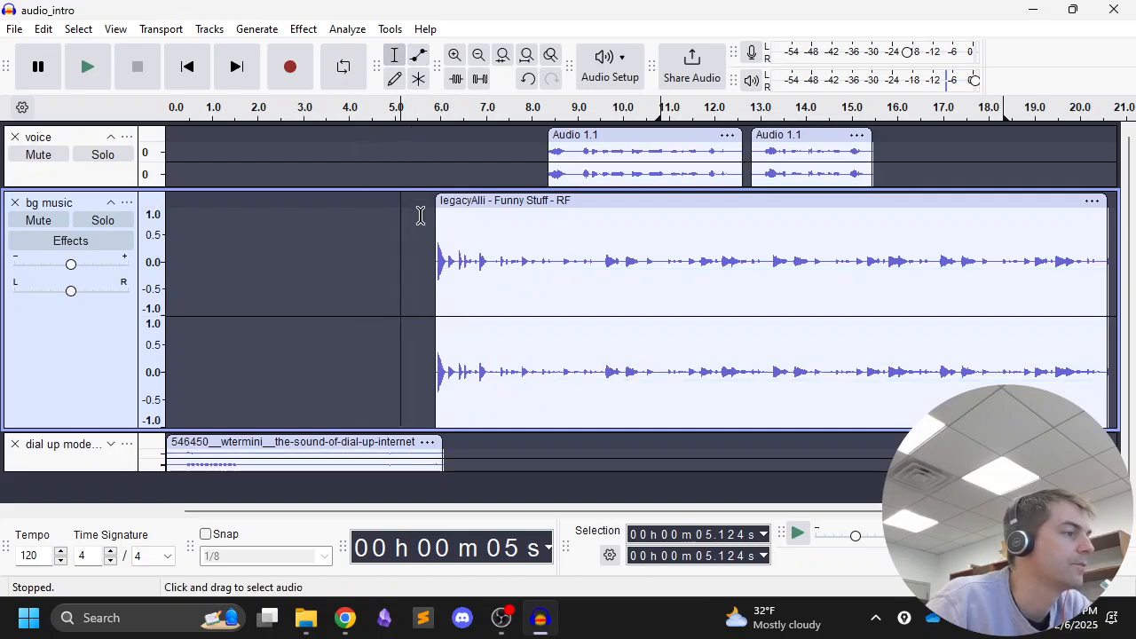
pyautogui.click(421, 216)
pyautogui.press('space')
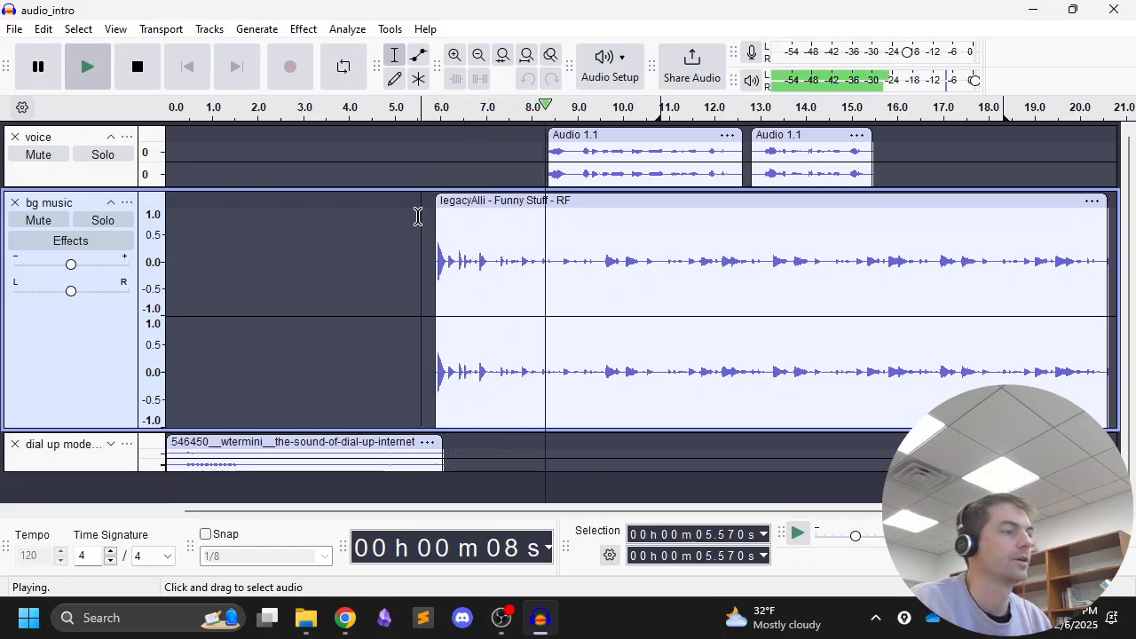
pyautogui.press('space')
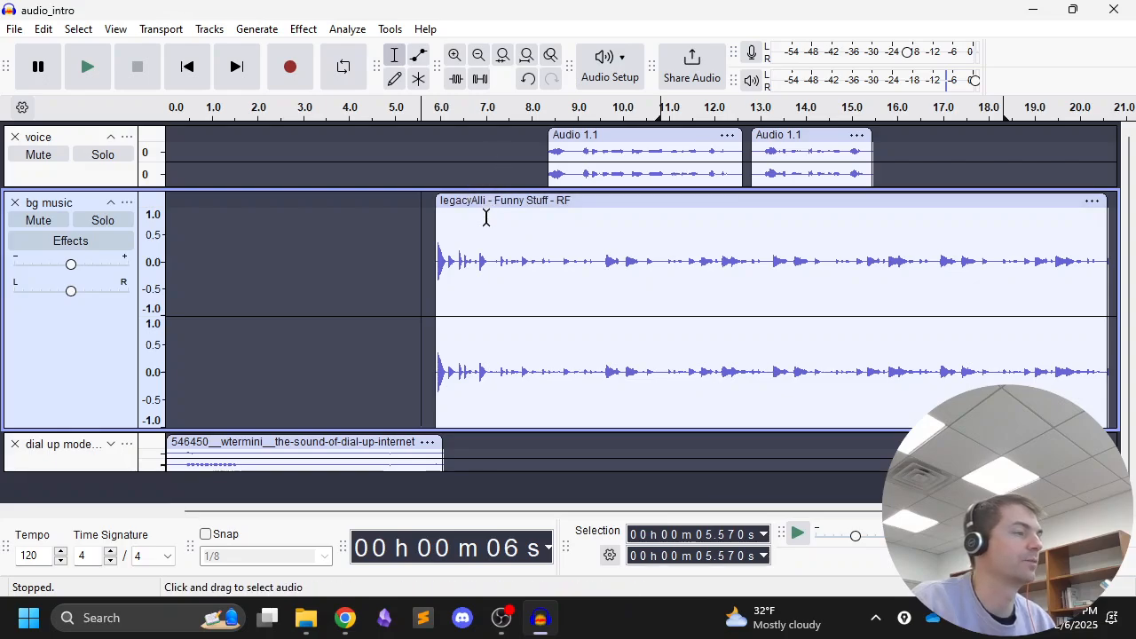
# Step: Add a bg music envelope point at about 7.1 s, raised to full level so the fade begins there
pyautogui.click(418, 55)
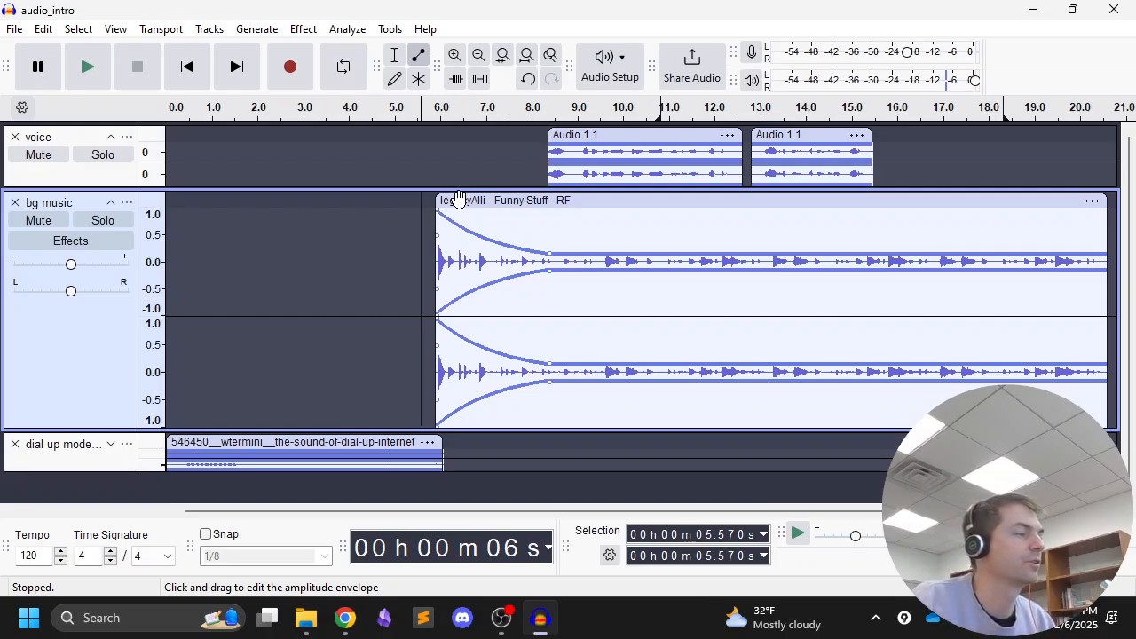
pyautogui.click(483, 239)
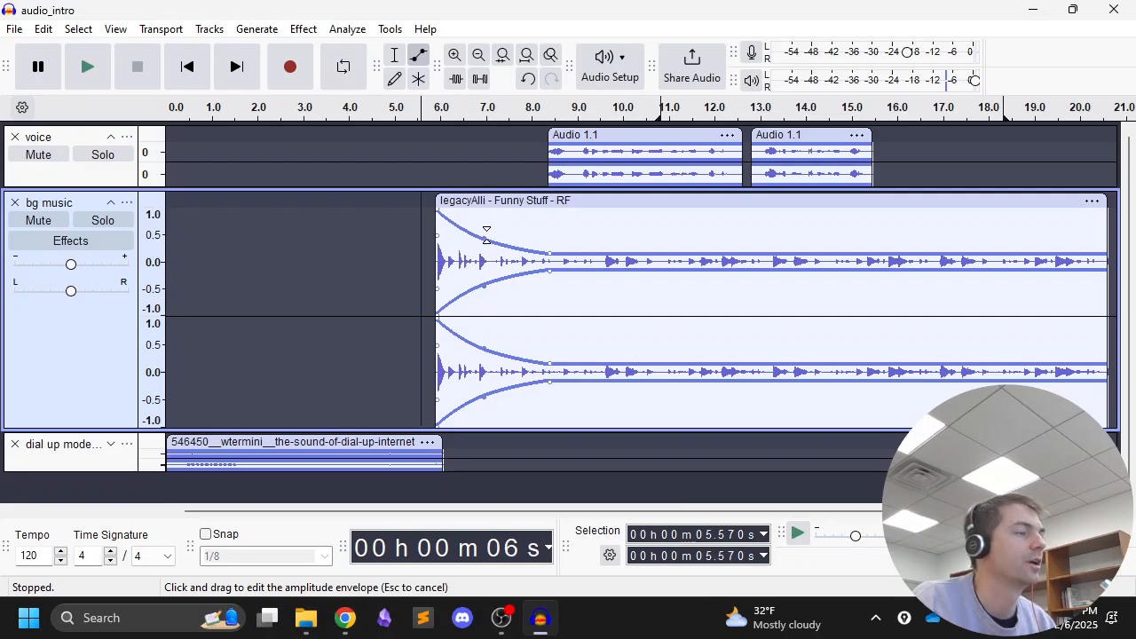
pyautogui.moveTo(487, 234); pyautogui.dragTo(490, 213)
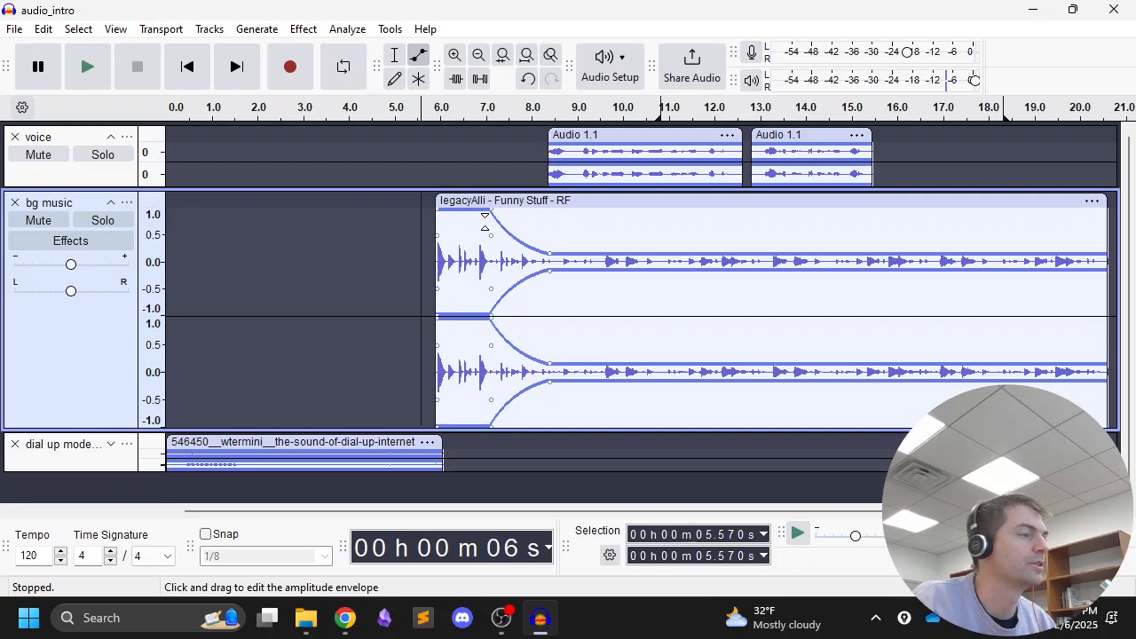
# Step: Add an extra bg music envelope point at about 6.5 s and remove it from the envelope
pyautogui.moveTo(464, 210); pyautogui.dragTo(467, 206)
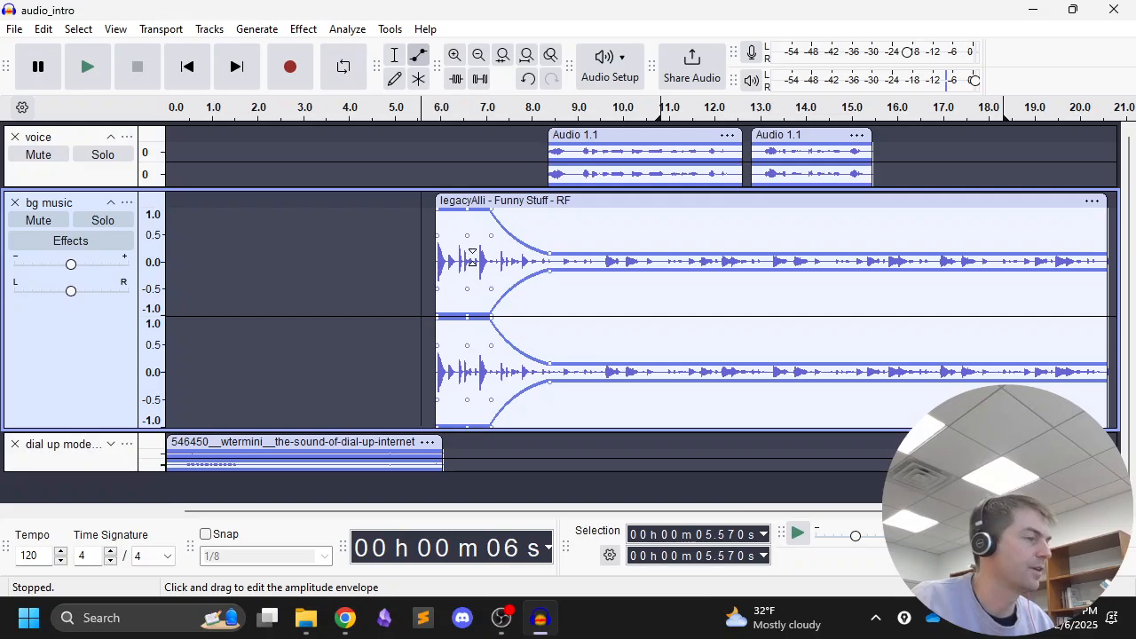
pyautogui.rightClick(468, 213)
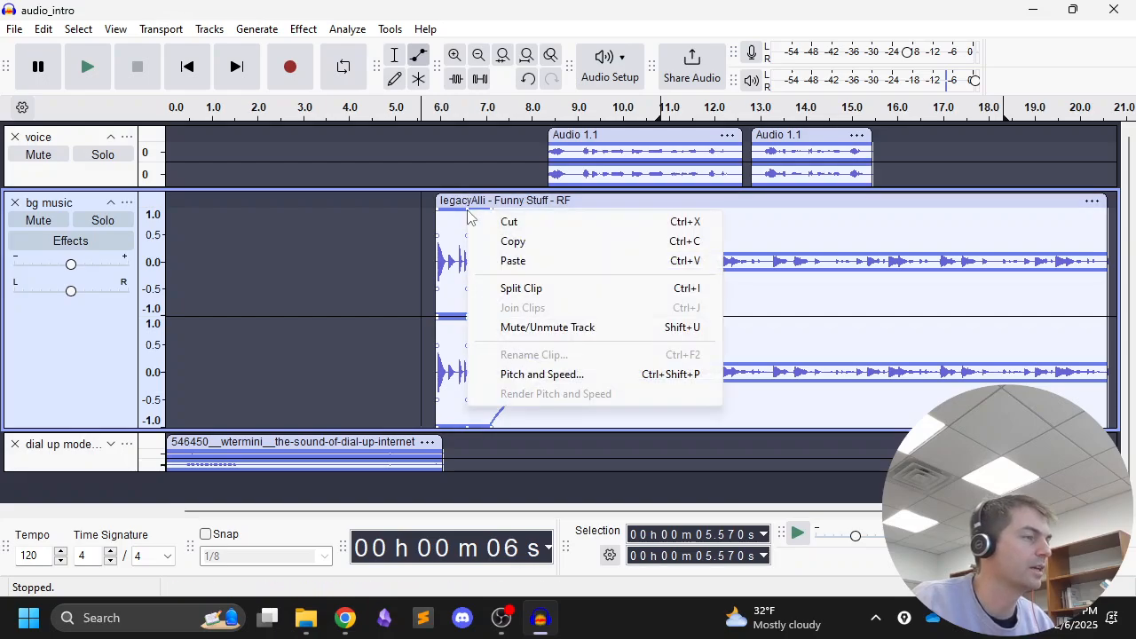
pyautogui.click(465, 212)
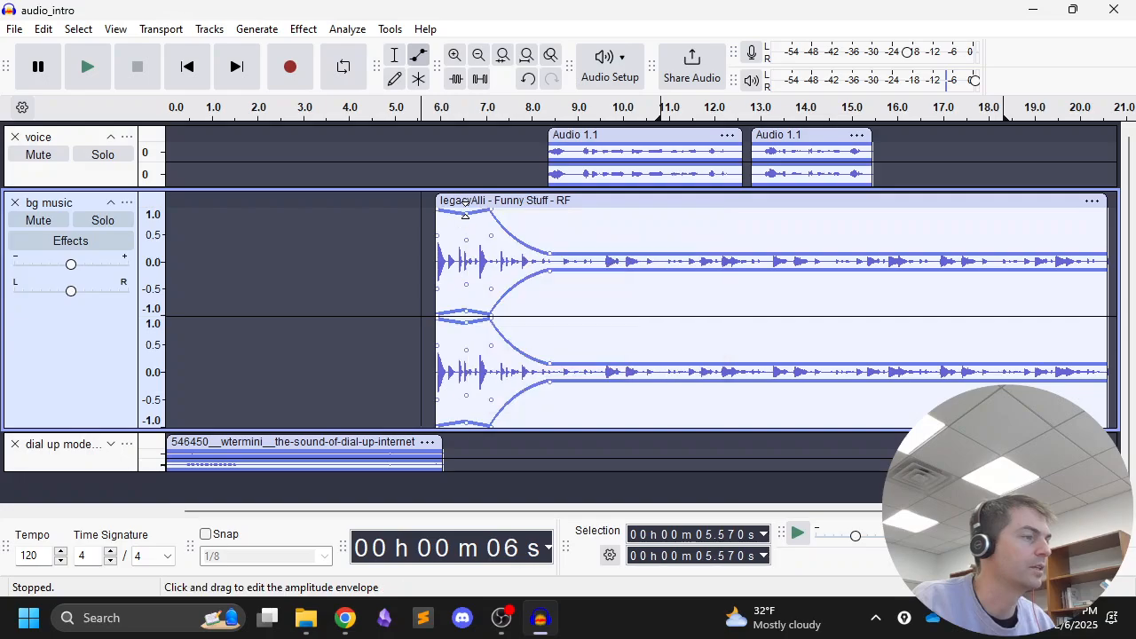
pyautogui.rightClick(466, 215)
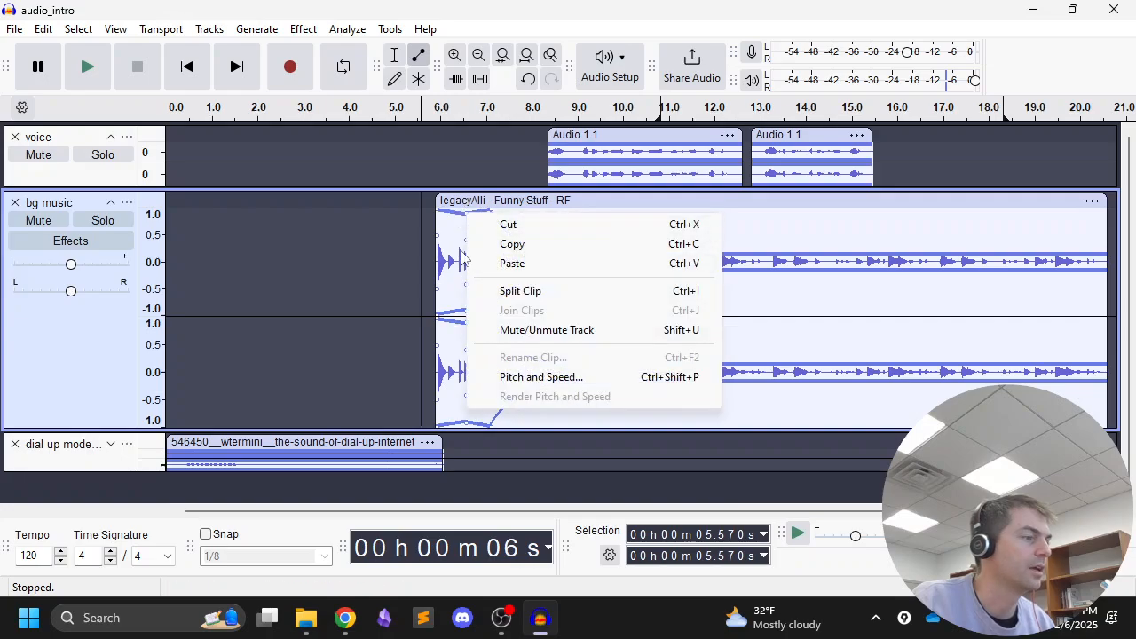
pyautogui.click(503, 229)
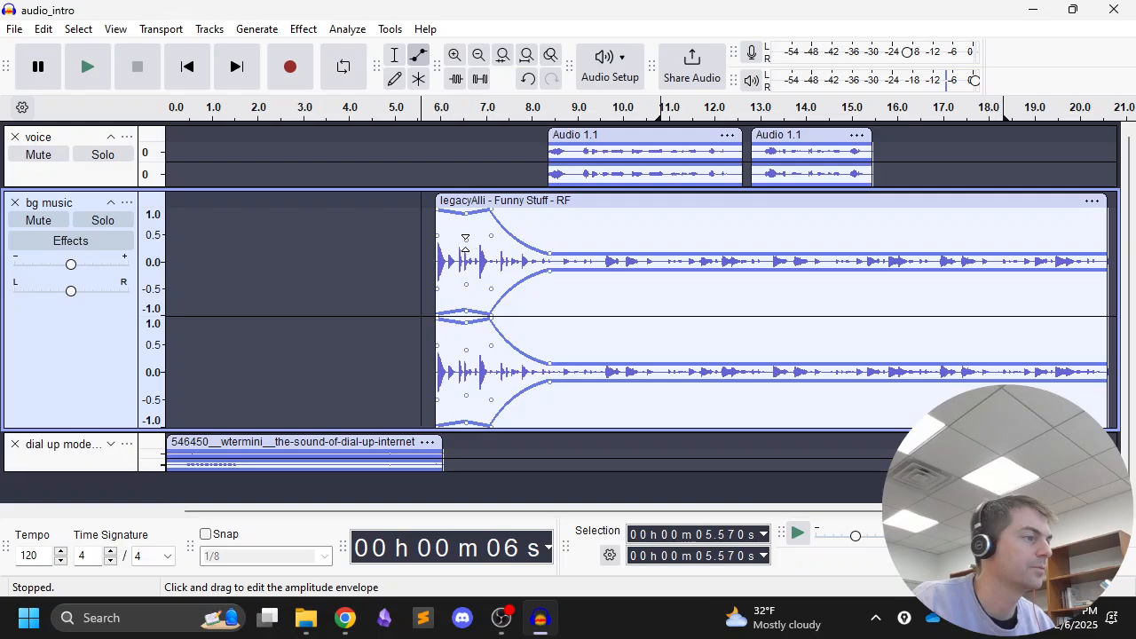
pyautogui.rightClick(468, 246)
pyautogui.click(505, 270)
pyautogui.rightClick(466, 239)
pyautogui.click(468, 247)
pyautogui.rightClick(467, 248)
pyautogui.click(461, 244)
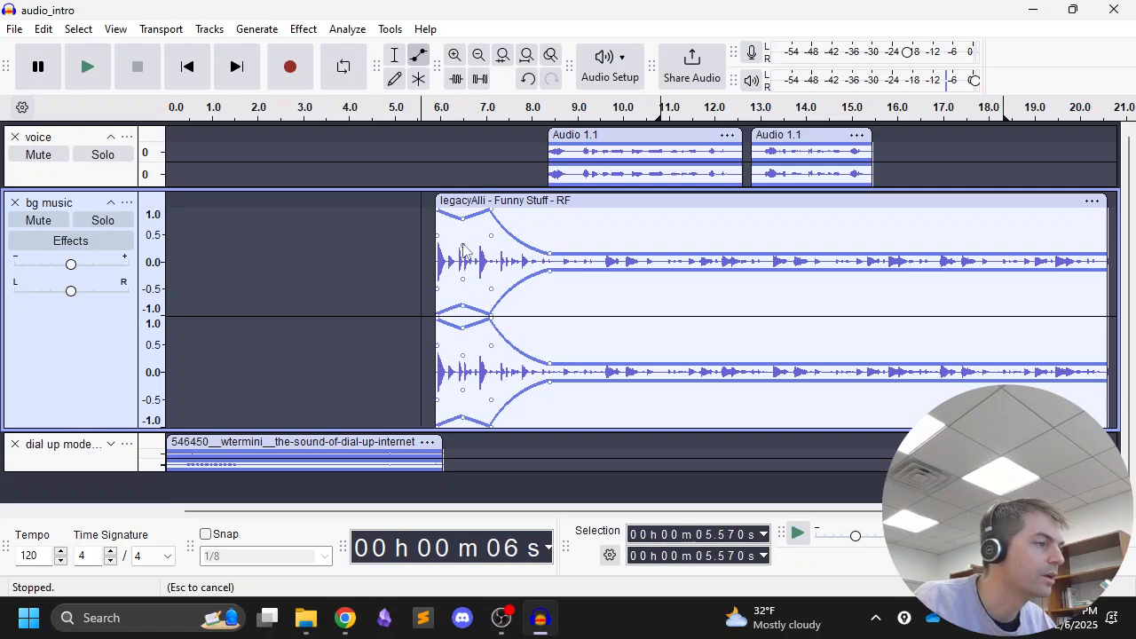
pyautogui.rightClick(464, 249)
pyautogui.click(480, 250)
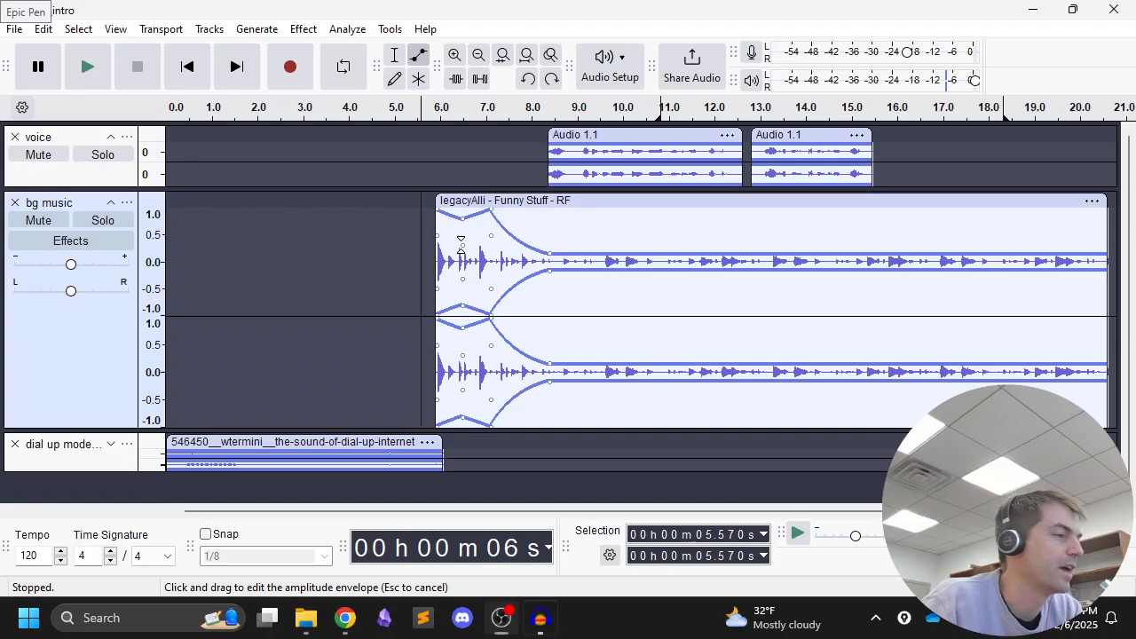
pyautogui.moveTo(458, 241); pyautogui.dragTo(460, 169)
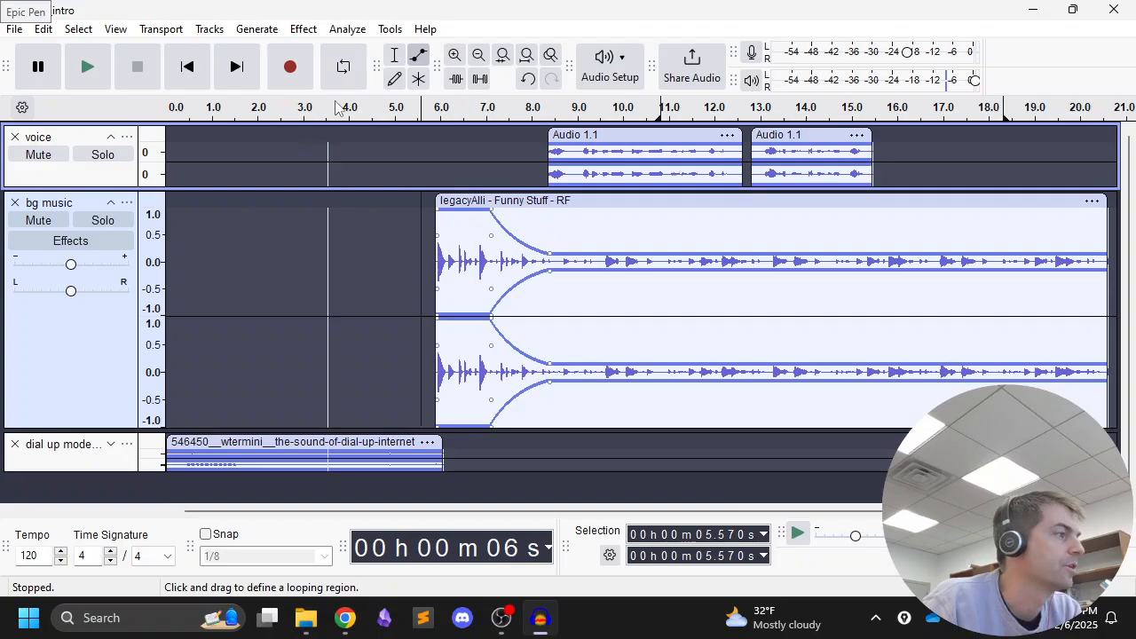
# Step: Return to the Selection tool and play the mix from about 5.5 s and again from about 5.7 s to check the fade
pyautogui.click(394, 55)
pyautogui.click(415, 228)
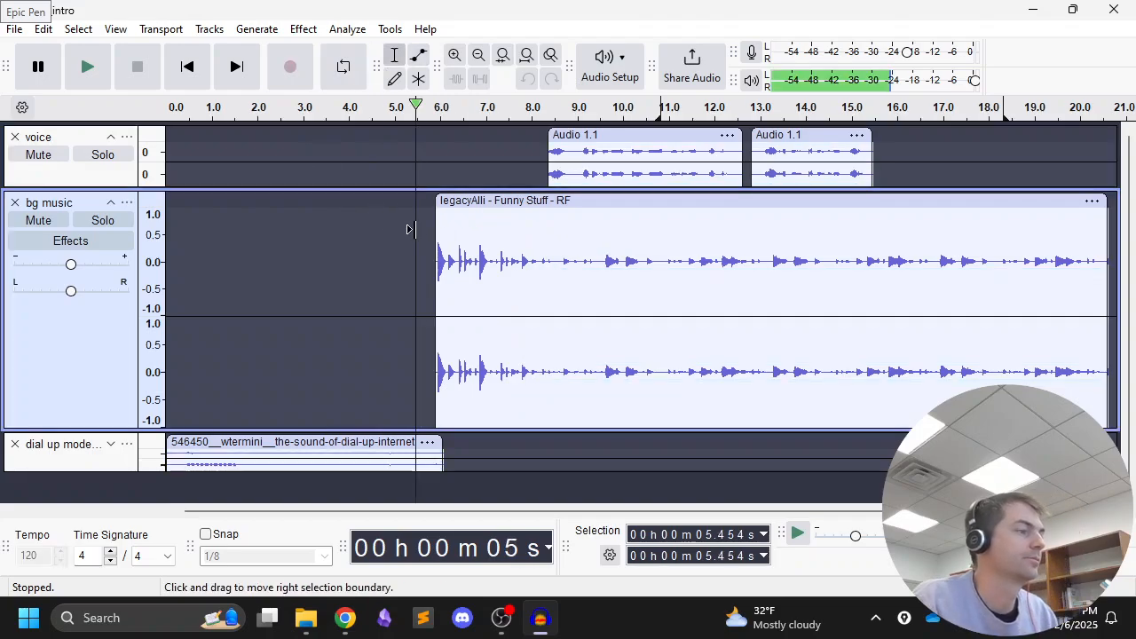
pyautogui.press('space')
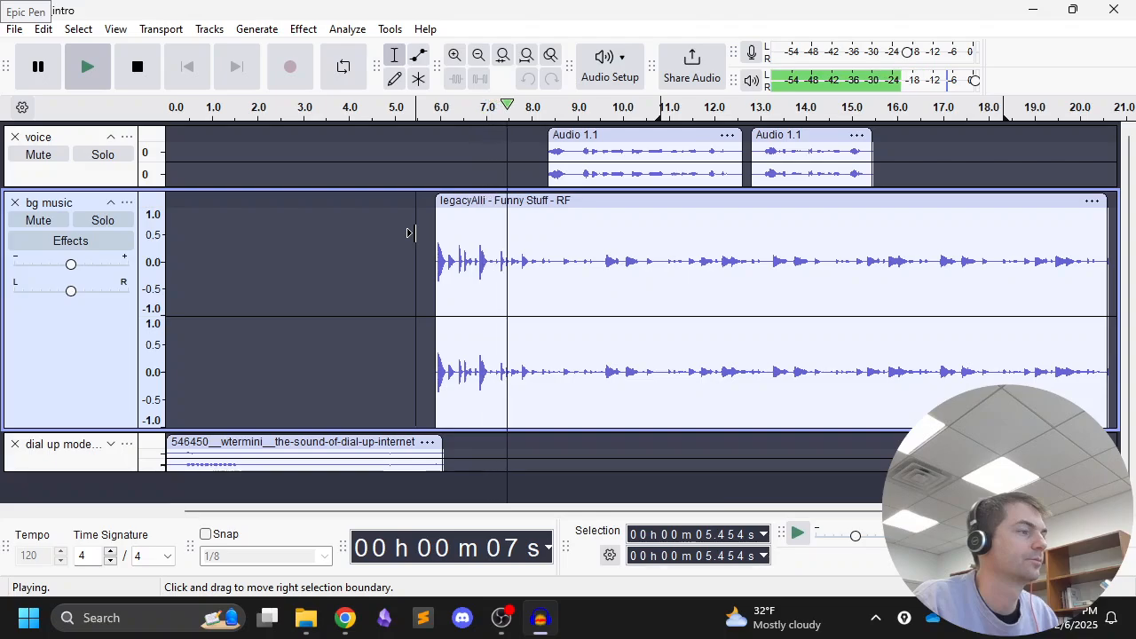
pyautogui.press('space')
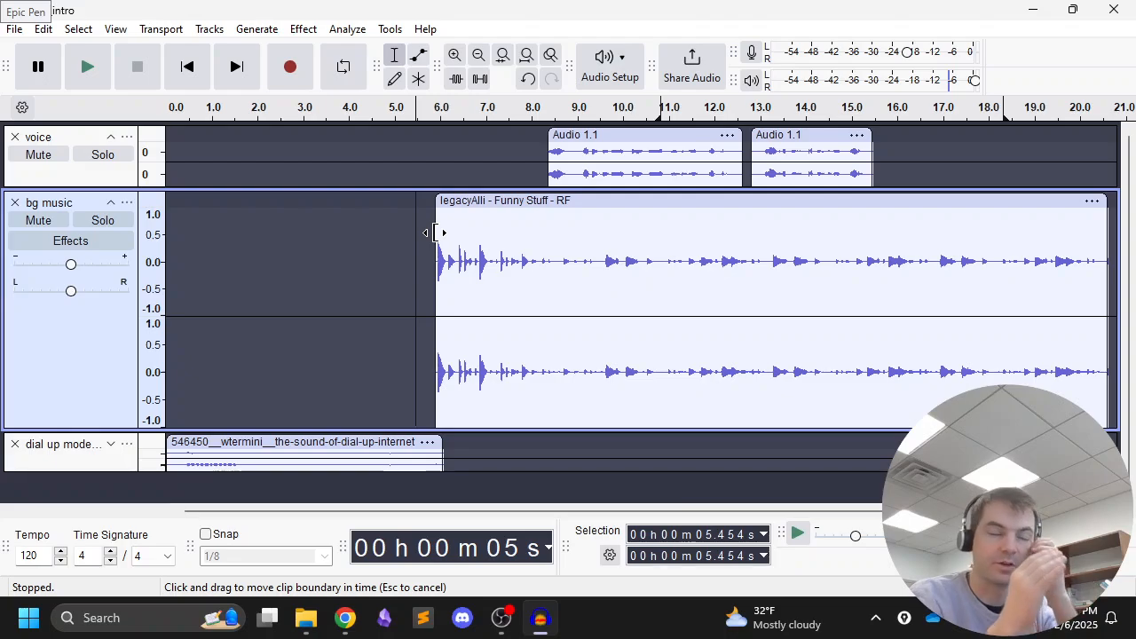
pyautogui.click(418, 55)
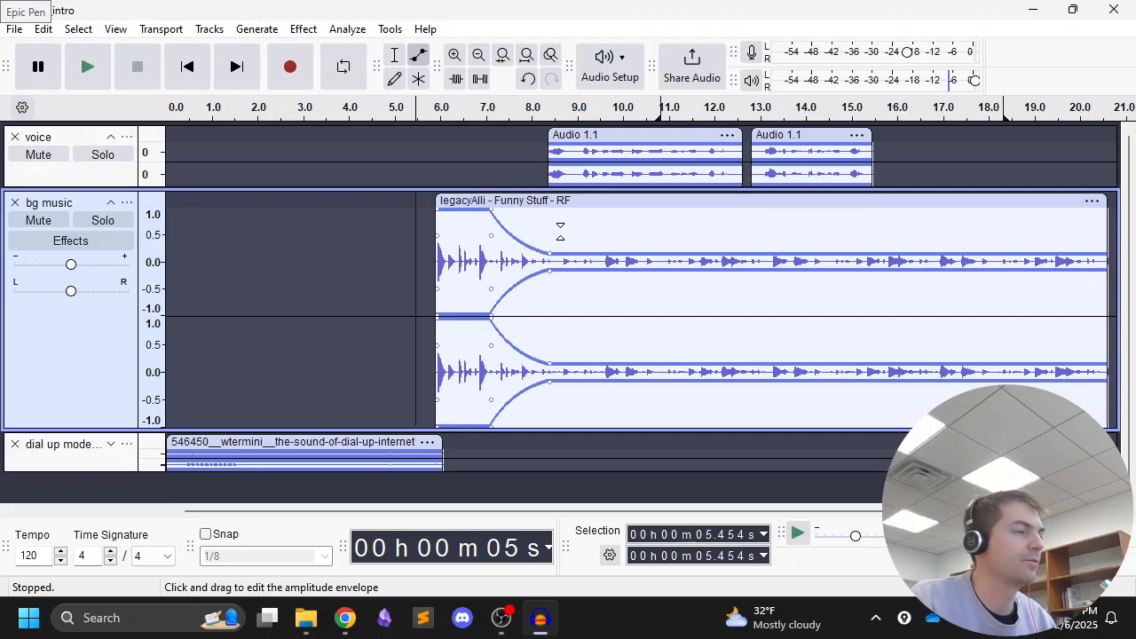
pyautogui.click(394, 55)
pyautogui.click(426, 199)
pyautogui.press('space')
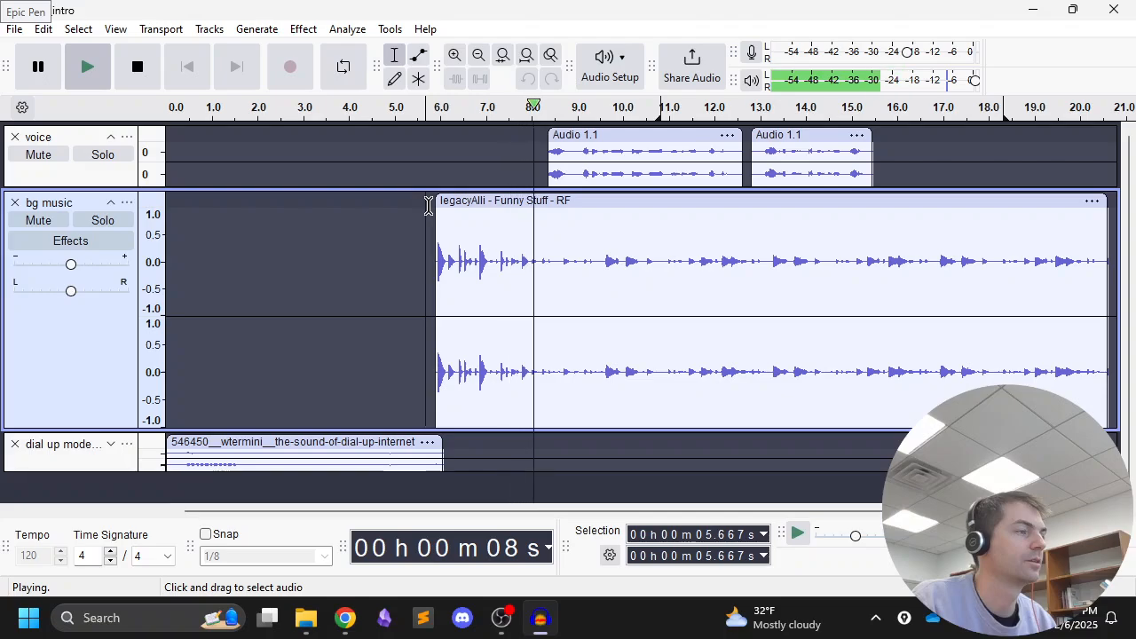
pyautogui.press('space')
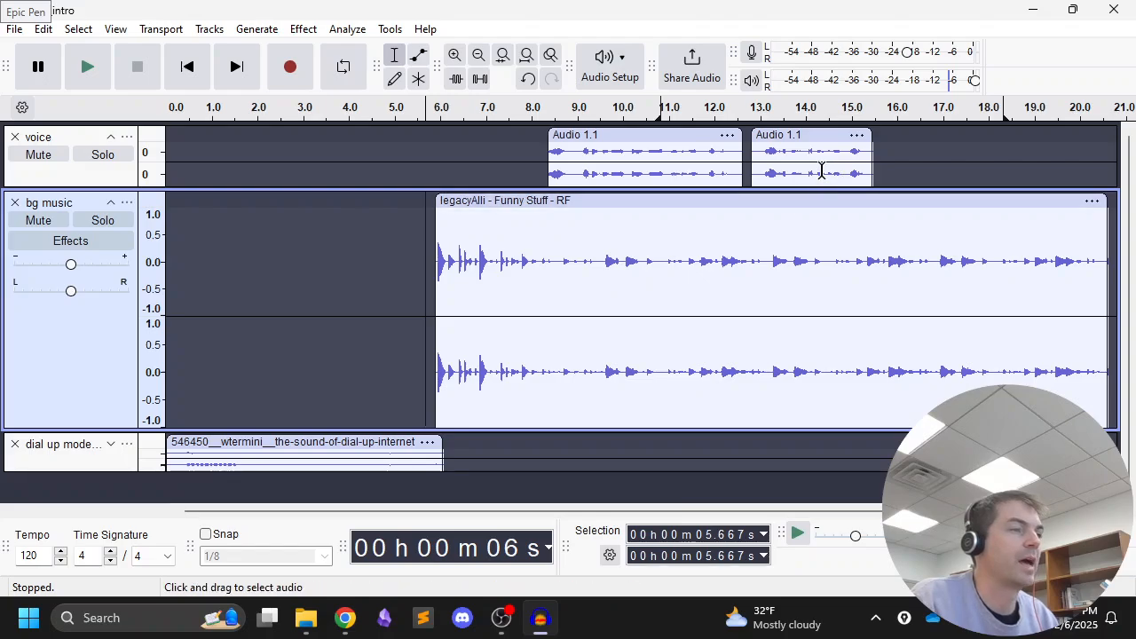
# Step: Move the second voice clip along the timeline to start at about 14.6 s, widening the gap between the voice clips
pyautogui.moveTo(688, 511); pyautogui.dragTo(790, 510)
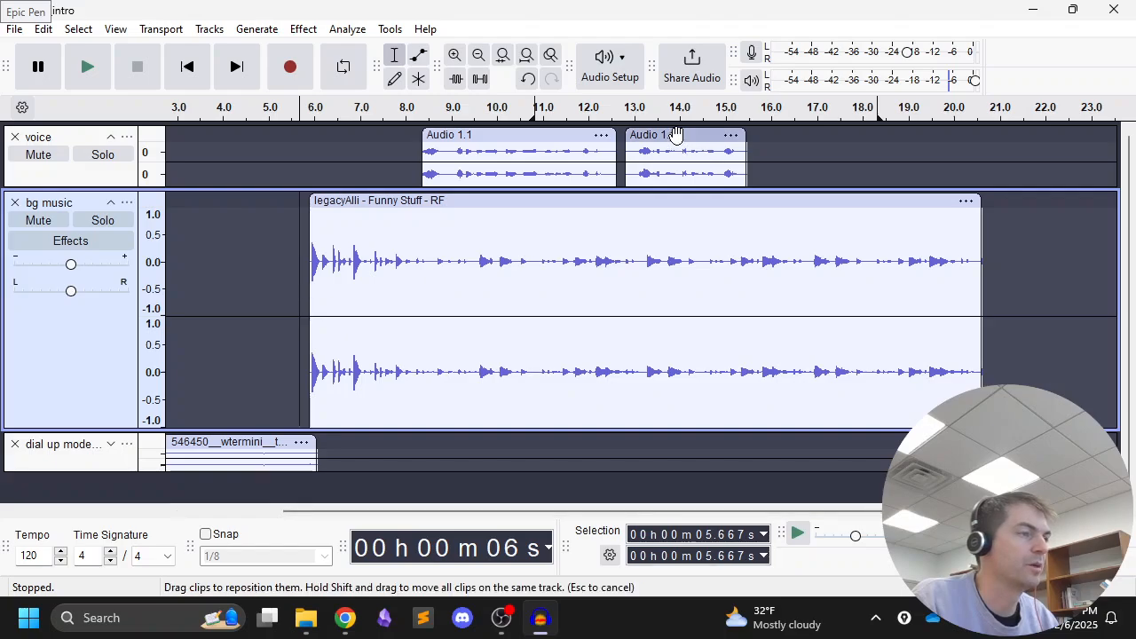
pyautogui.moveTo(689, 146); pyautogui.dragTo(772, 147)
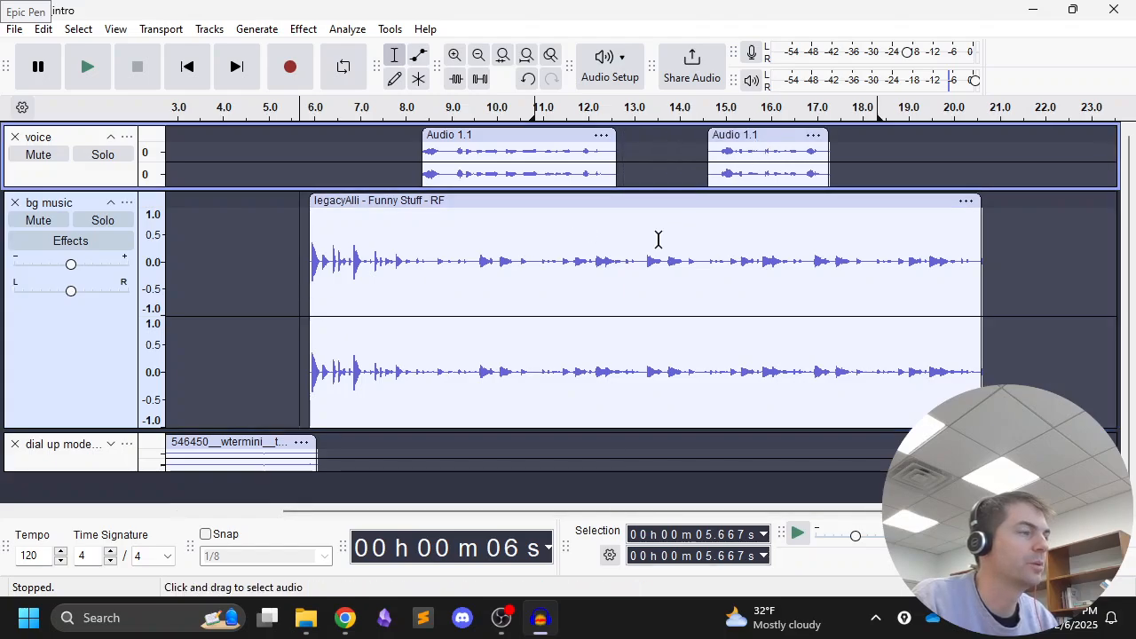
# Step: Add low bg music envelope points at about 12.5 s and 14.9 s, with points between them at 13.4 s and 14.0 s raised to about 0.9
pyautogui.click(424, 61)
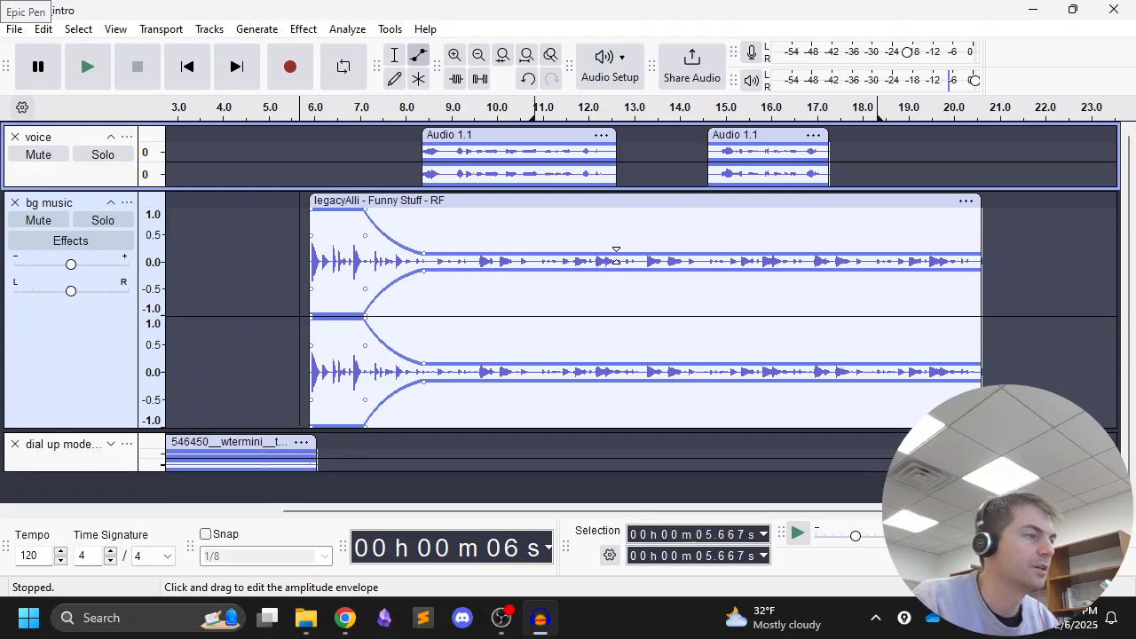
pyautogui.click(606, 261)
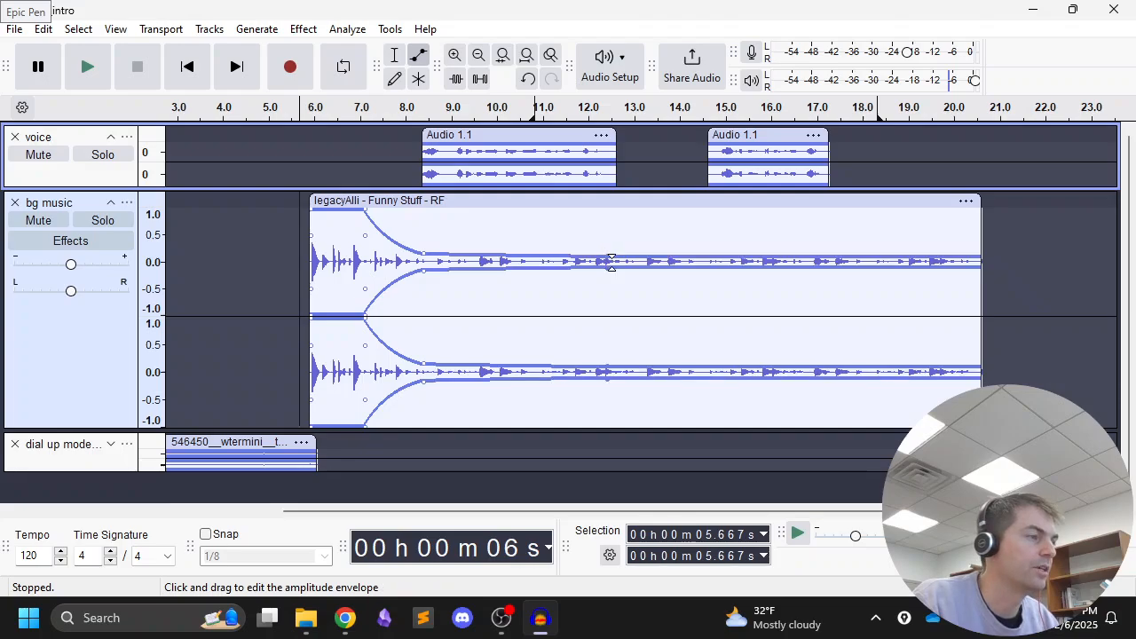
pyautogui.moveTo(608, 255); pyautogui.dragTo(608, 252)
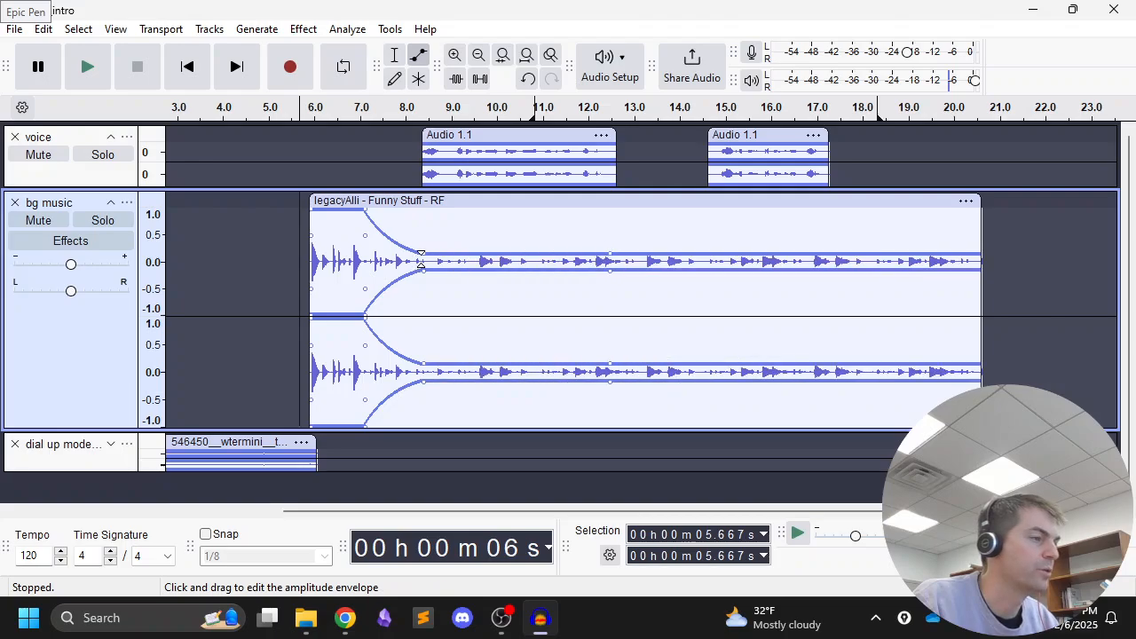
pyautogui.moveTo(624, 255); pyautogui.dragTo(713, 252)
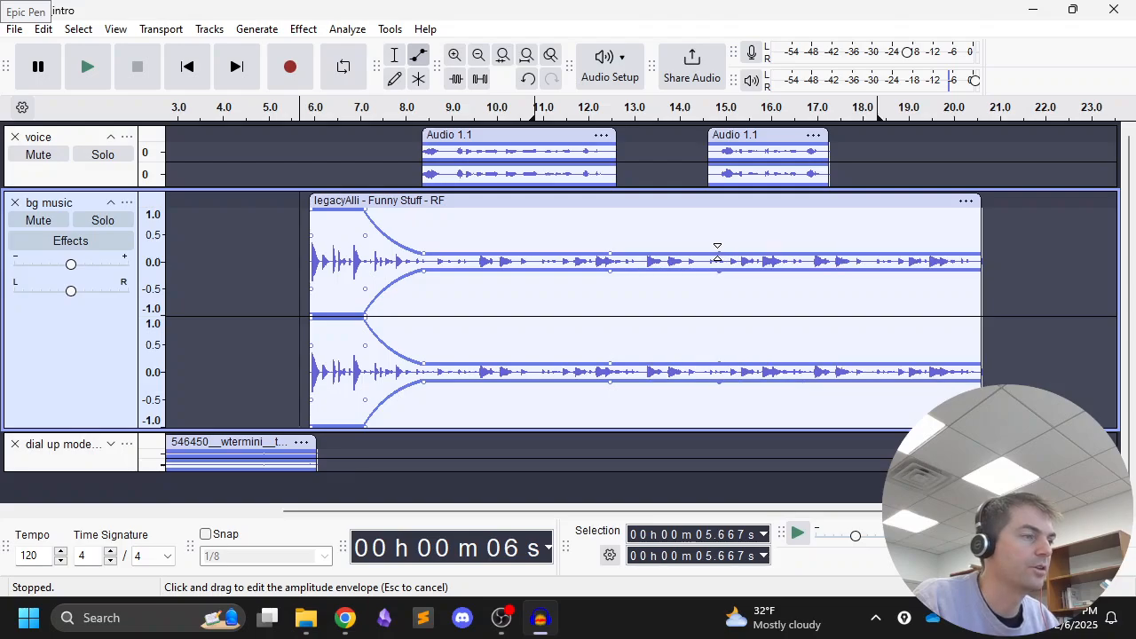
pyautogui.moveTo(718, 251); pyautogui.dragTo(718, 252)
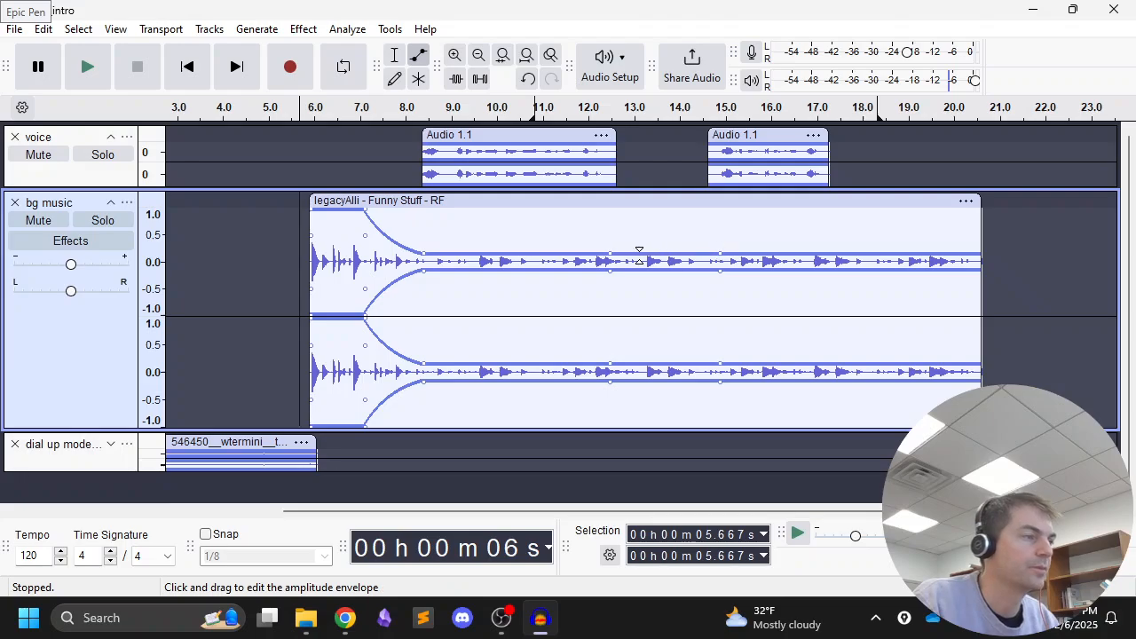
pyautogui.moveTo(637, 252); pyautogui.dragTo(680, 213)
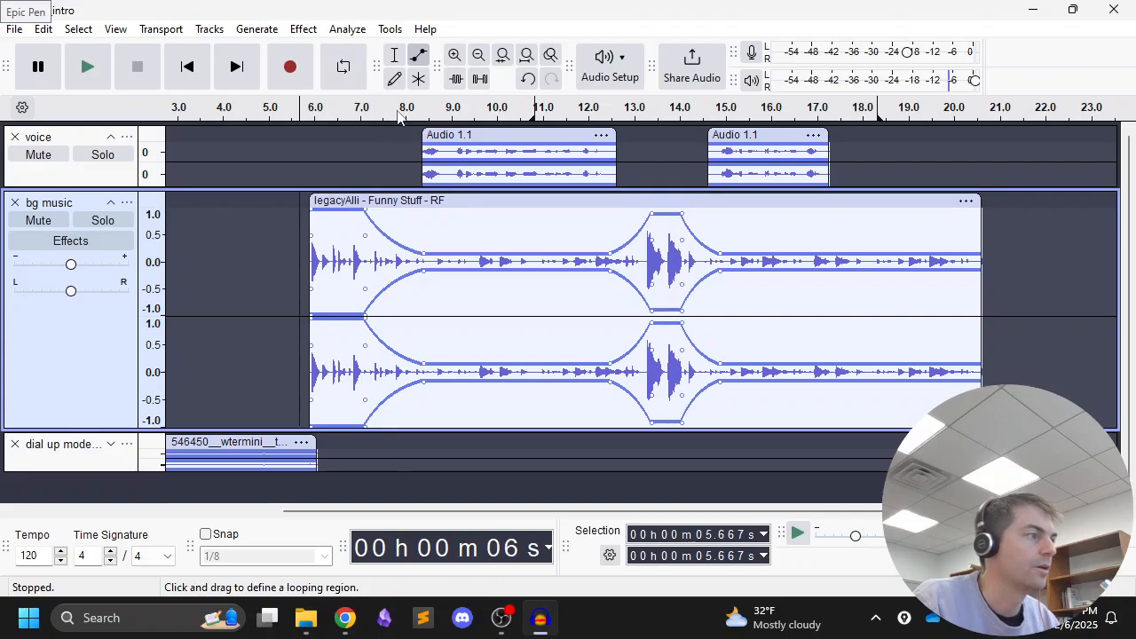
# Step: Return to the Selection tool and play the mix from about 11.4 s to check the music swell between the voice clips
pyautogui.click(394, 55)
pyautogui.click(560, 226)
pyautogui.press('space')
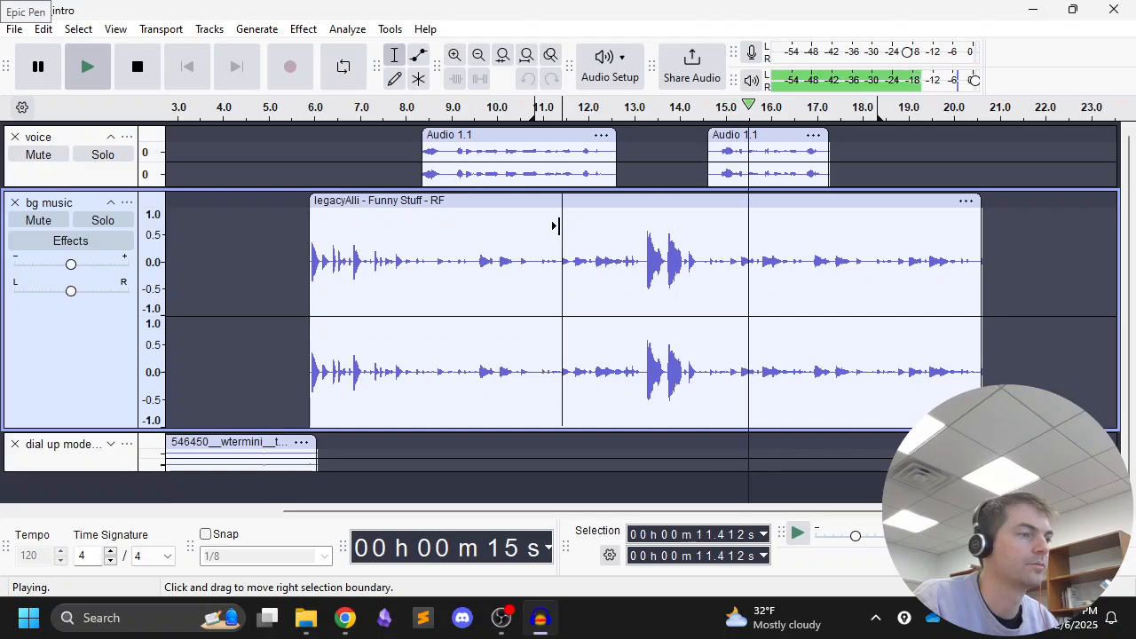
pyautogui.press('space')
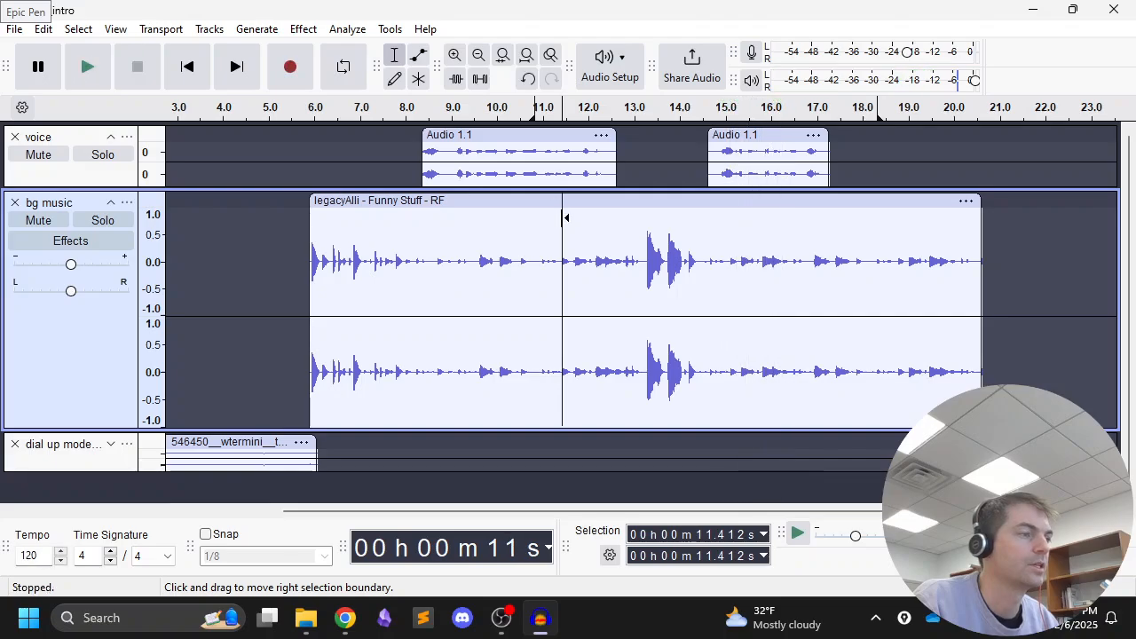
# Step: Add bg music envelope points low at about 17.3 s, raised to about 0.9 at 18.4 s and 19.0 s, and near zero at the clip's end
pyautogui.click(418, 55)
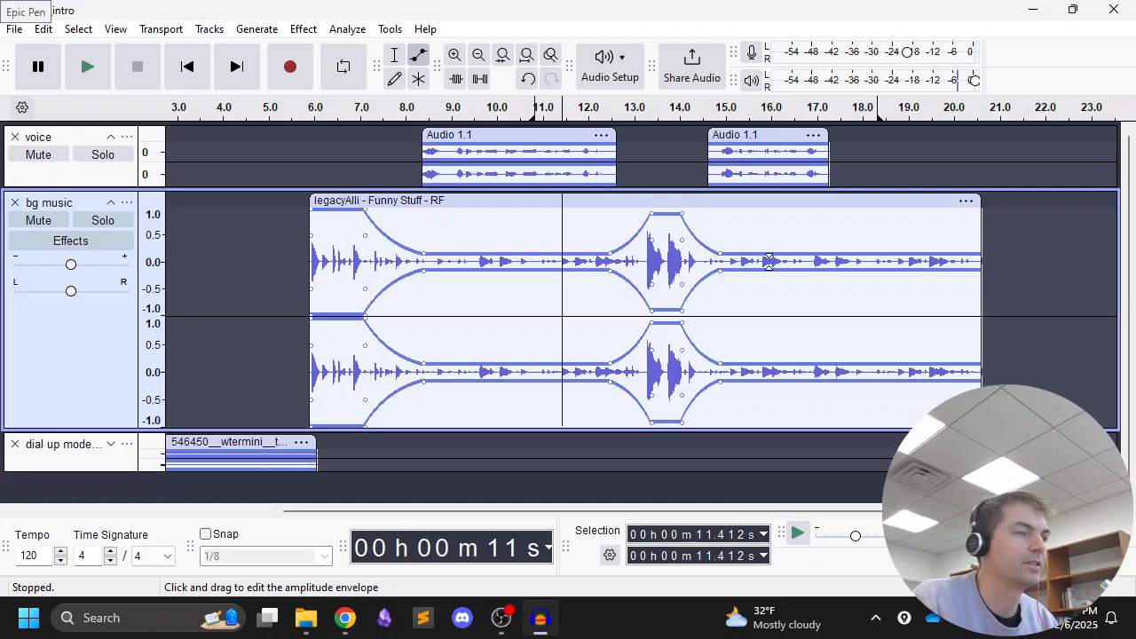
pyautogui.click(827, 253)
pyautogui.moveTo(850, 256); pyautogui.dragTo(881, 215)
pyautogui.click(908, 220)
pyautogui.click(975, 223)
pyautogui.moveTo(975, 220); pyautogui.dragTo(985, 261)
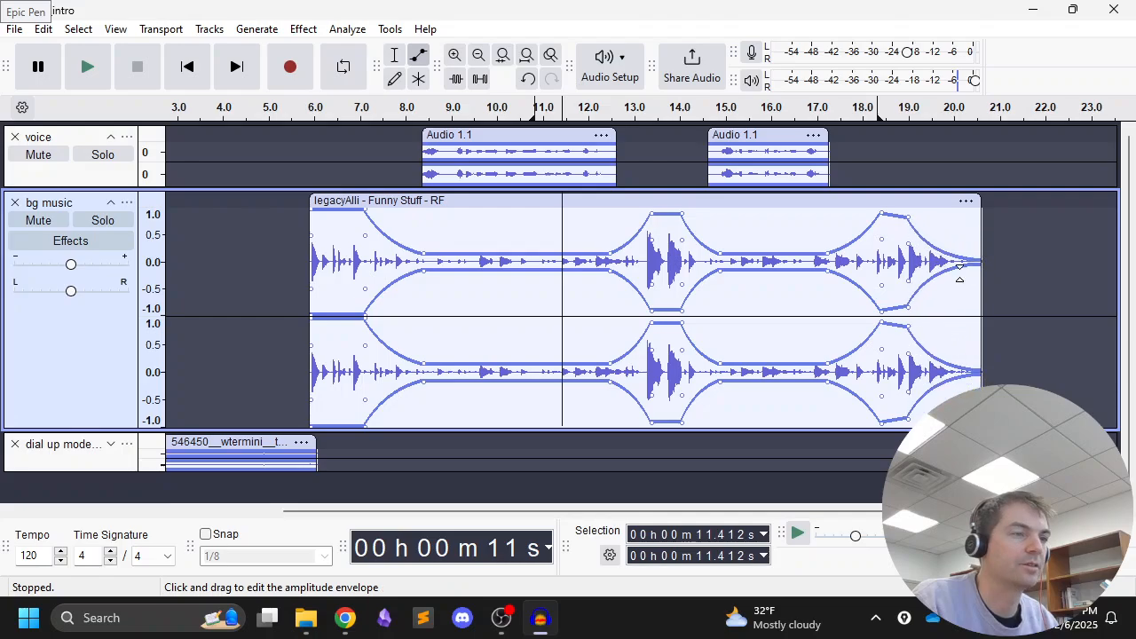
# Step: Return to the start of the project and play the mix to review it
pyautogui.press('space')
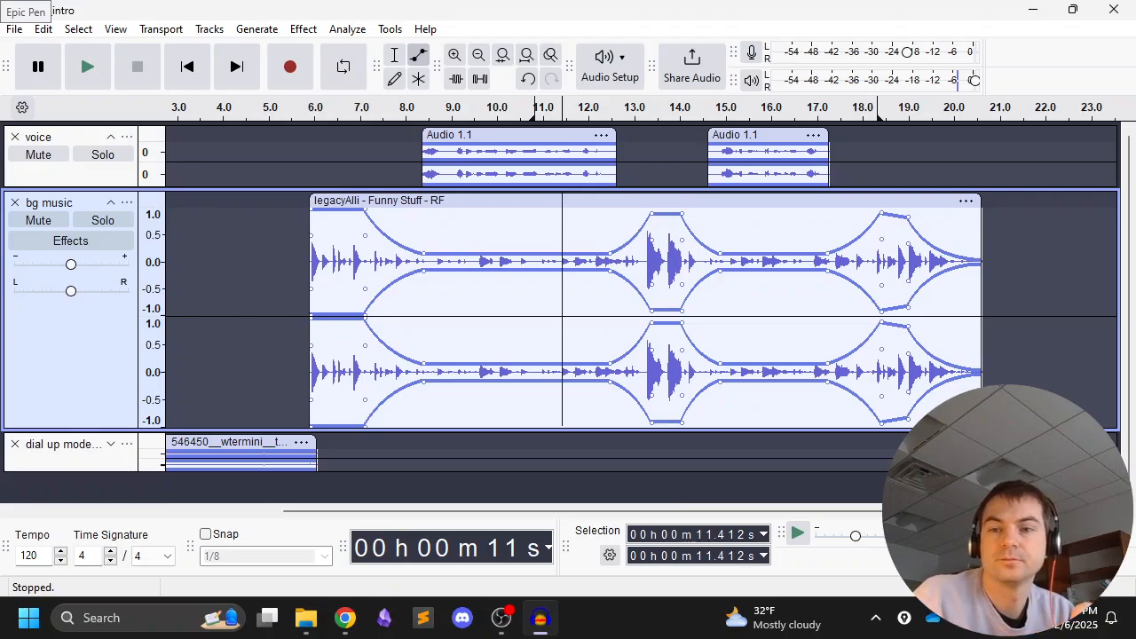
pyautogui.hotkey('alt', 'Tab')
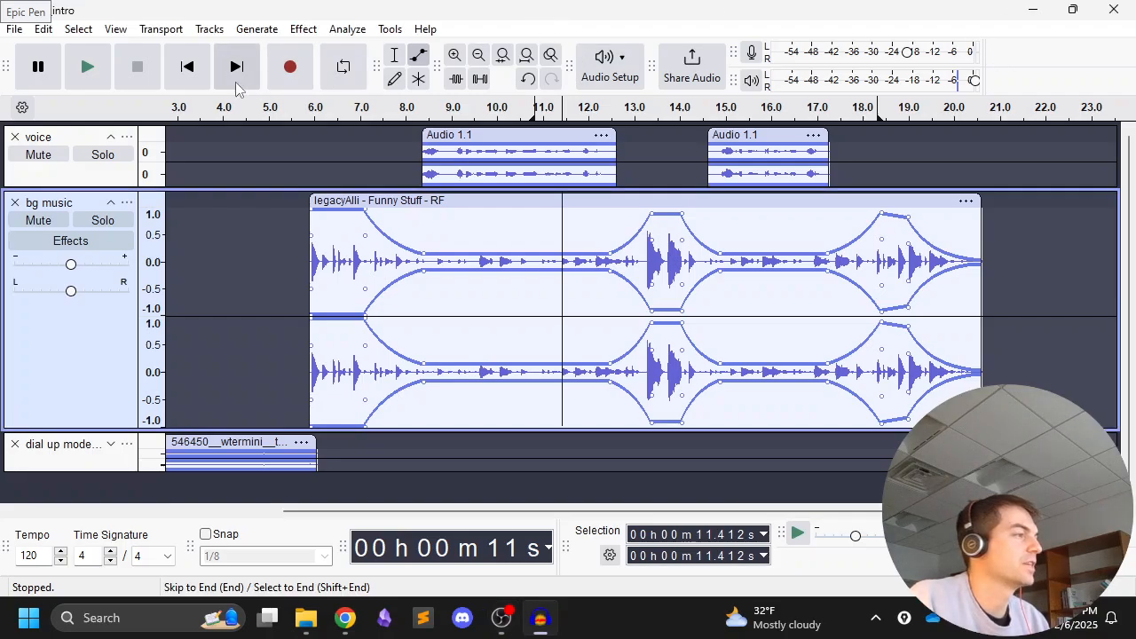
pyautogui.click(203, 75)
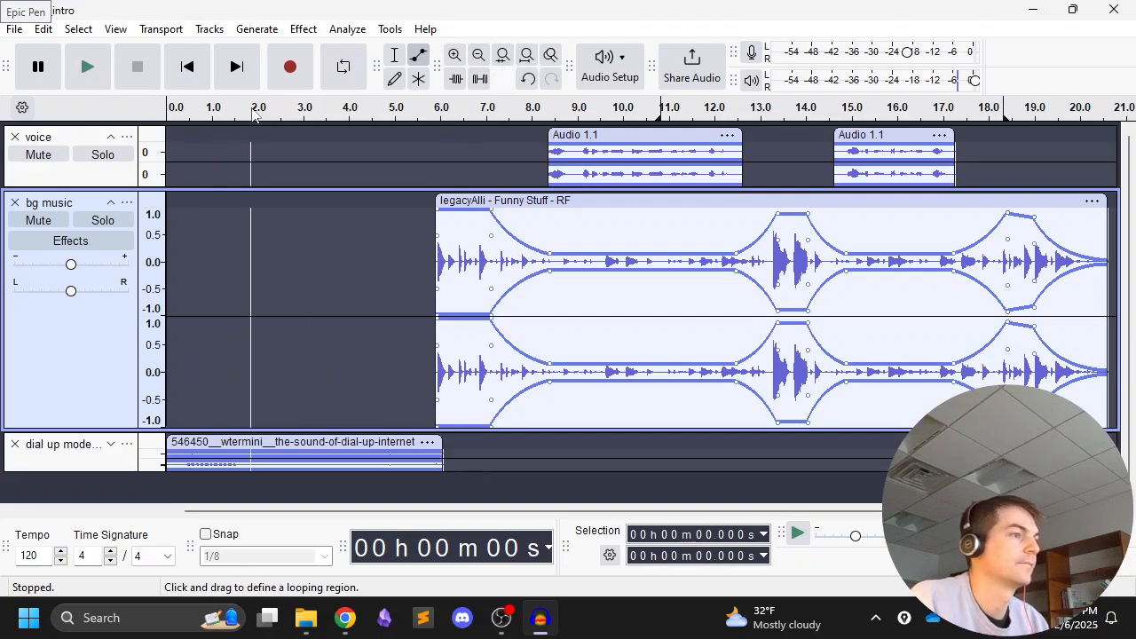
pyautogui.click(102, 70)
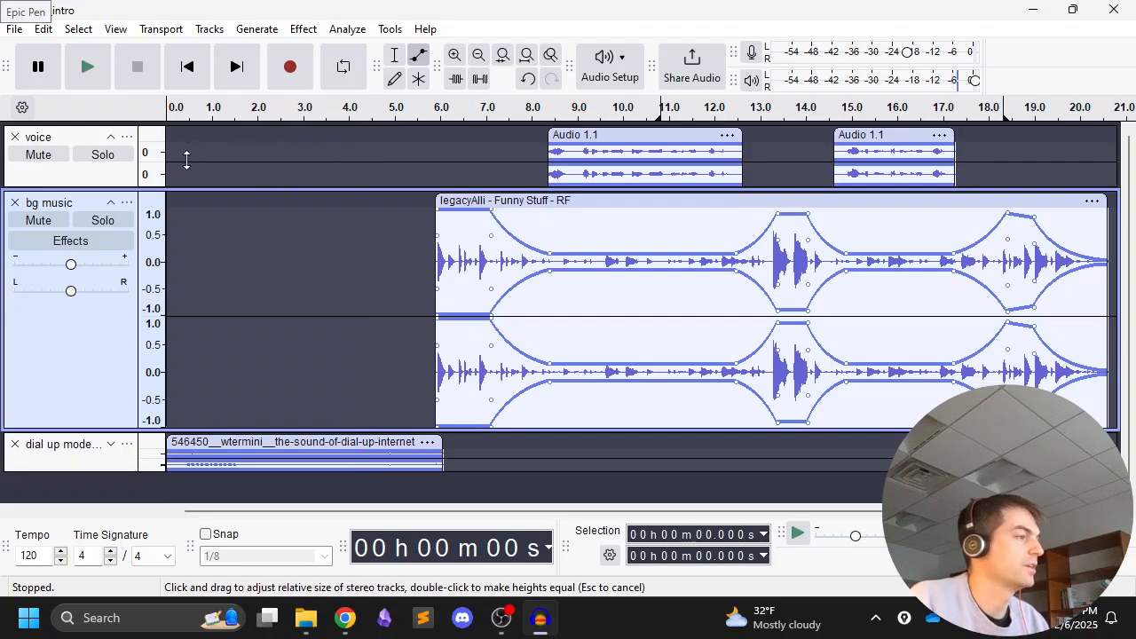
# Step: Start an audio export of the project and browse for its save location in the MMP 100 Audio folder
pyautogui.click(14, 30)
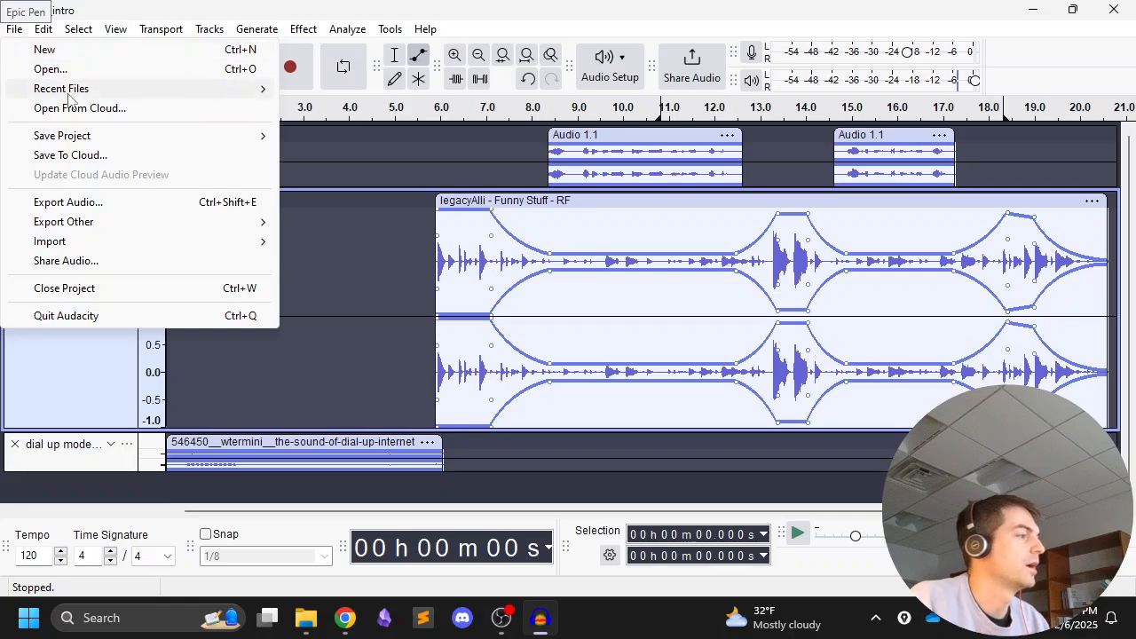
pyautogui.moveTo(90, 228)
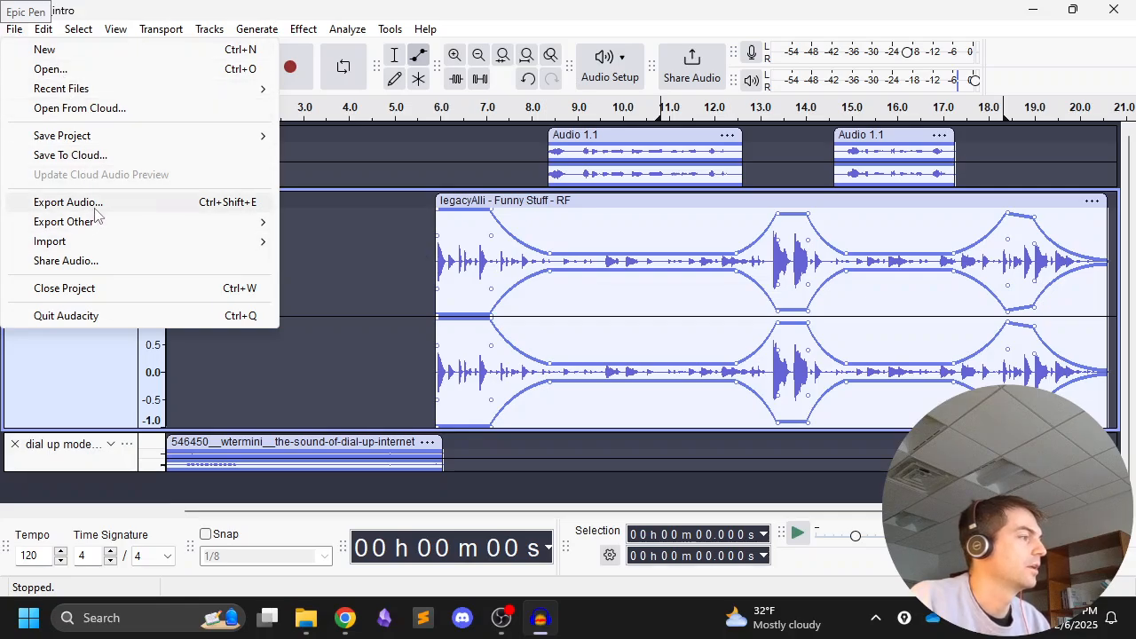
pyautogui.click(94, 204)
pyautogui.click(745, 167)
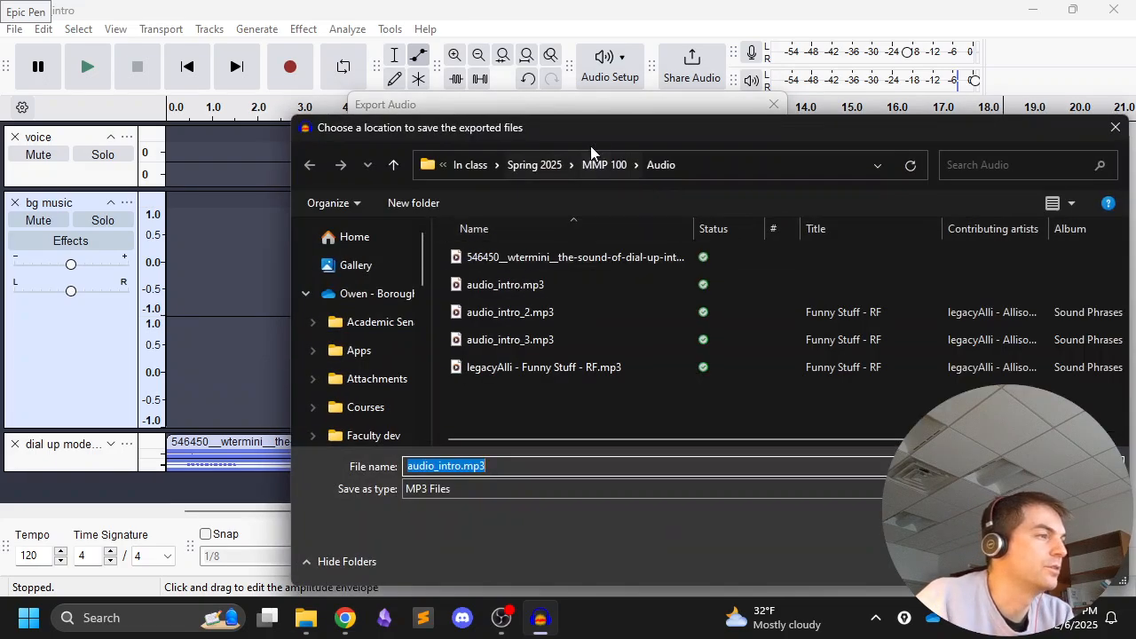
pyautogui.moveTo(595, 129); pyautogui.dragTo(505, 52)
# Step: Name the export file audio_final.mp3 and export the entire project as a stereo MP3 at 44100 Hz
pyautogui.click(362, 391)
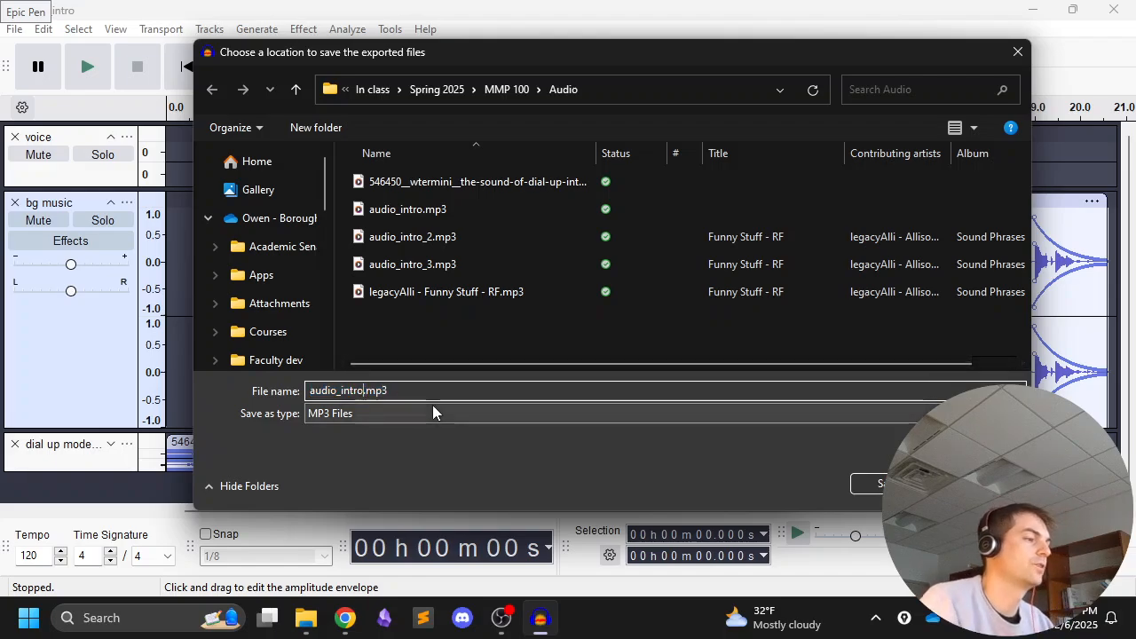
pyautogui.press('BackSpace')
pyautogui.press('BackSpace')
pyautogui.press('BackSpace')
pyautogui.press('BackSpace')
pyautogui.press('BackSpace')
pyautogui.write('final')
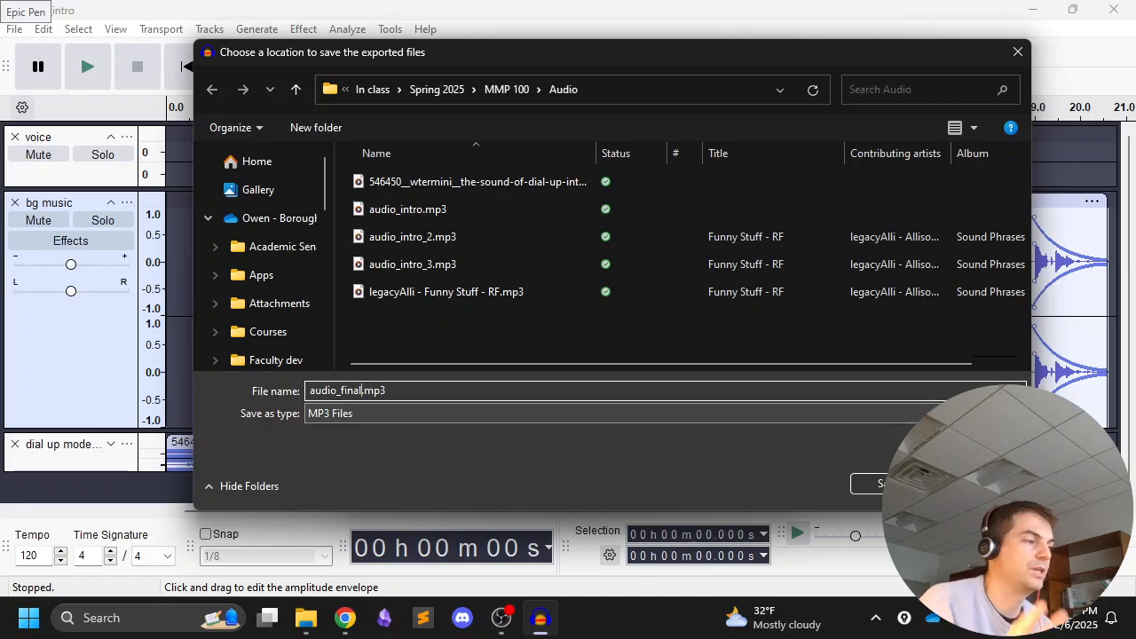
pyautogui.click(874, 484)
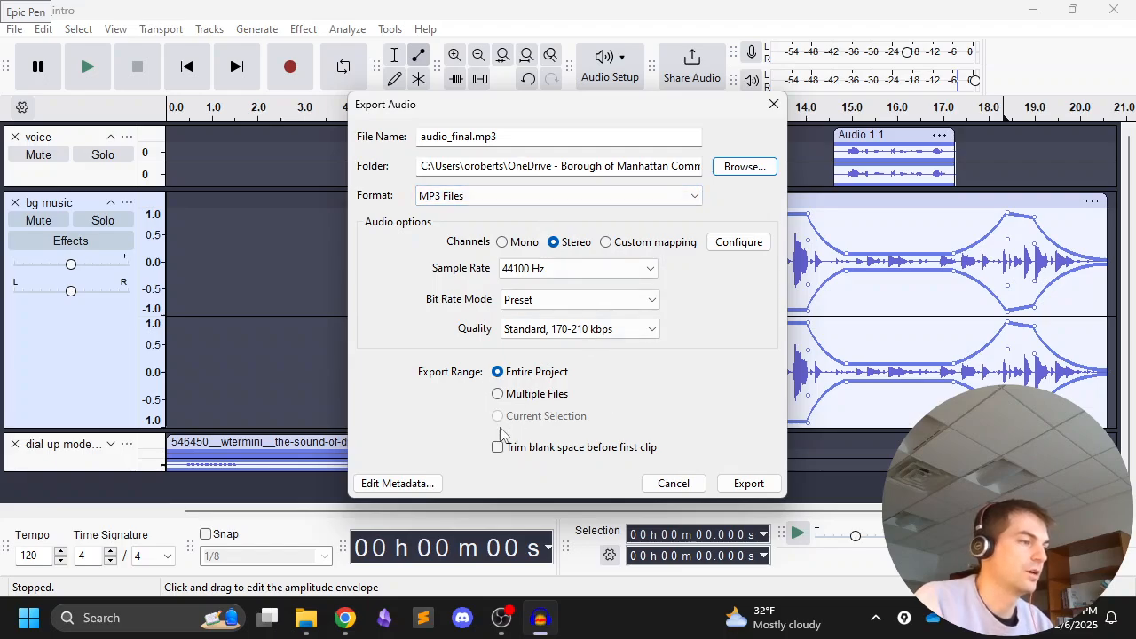
pyautogui.click(748, 483)
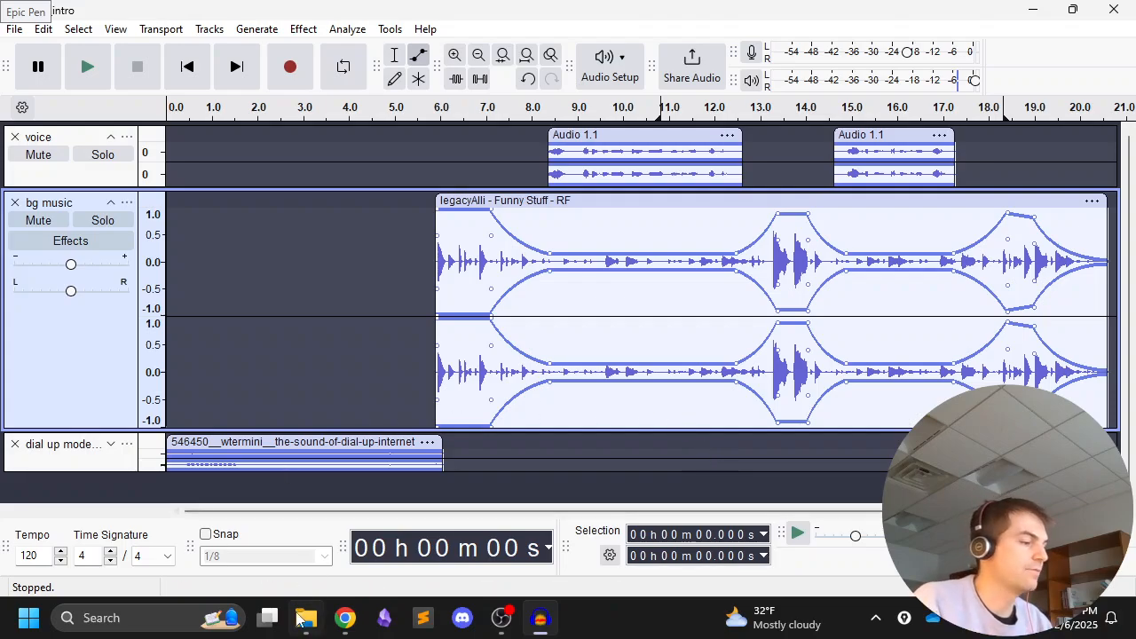
# Step: Switch to File Explorer, open the Audio folder inside MMP 100, and widen the window to show the file details
pyautogui.click(306, 618)
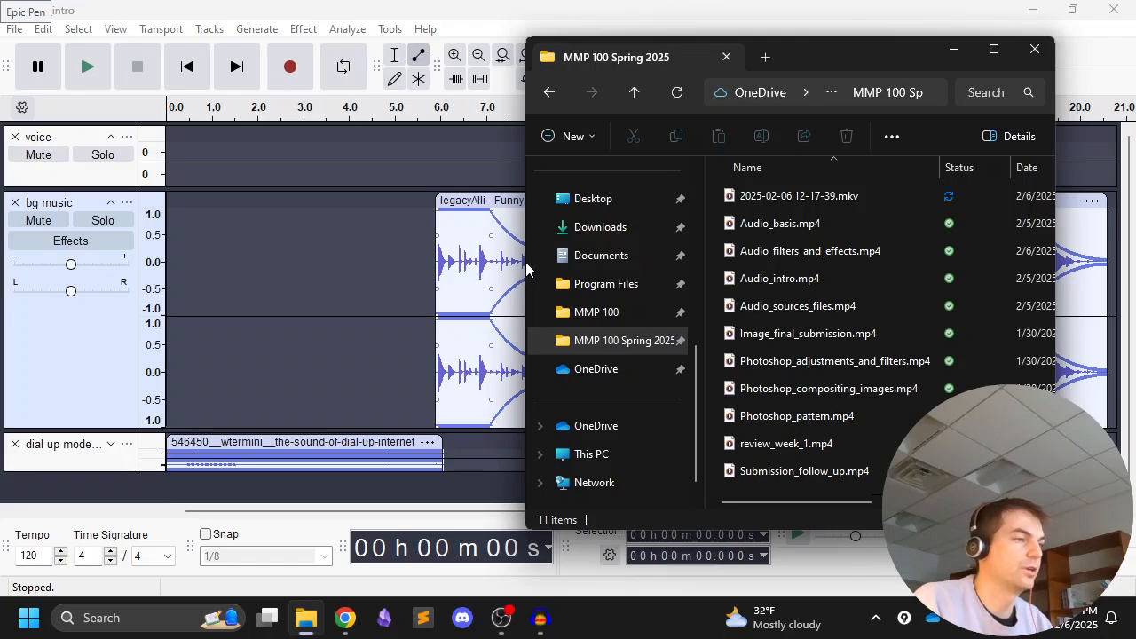
pyautogui.moveTo(525, 262); pyautogui.dragTo(344, 266)
pyautogui.click(415, 312)
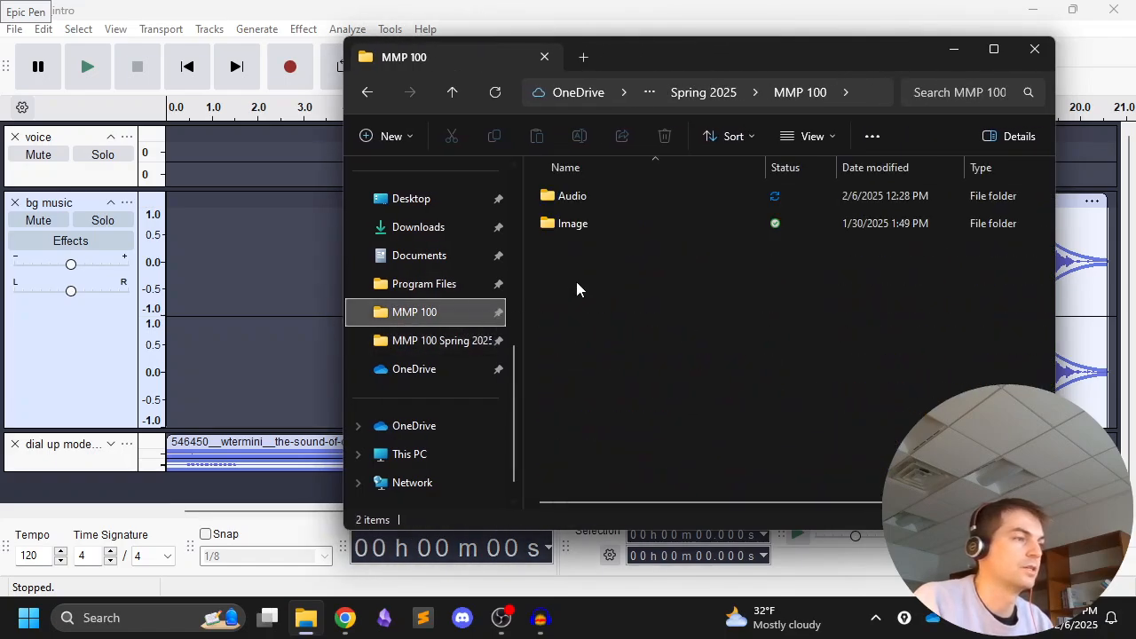
pyautogui.doubleClick(581, 205)
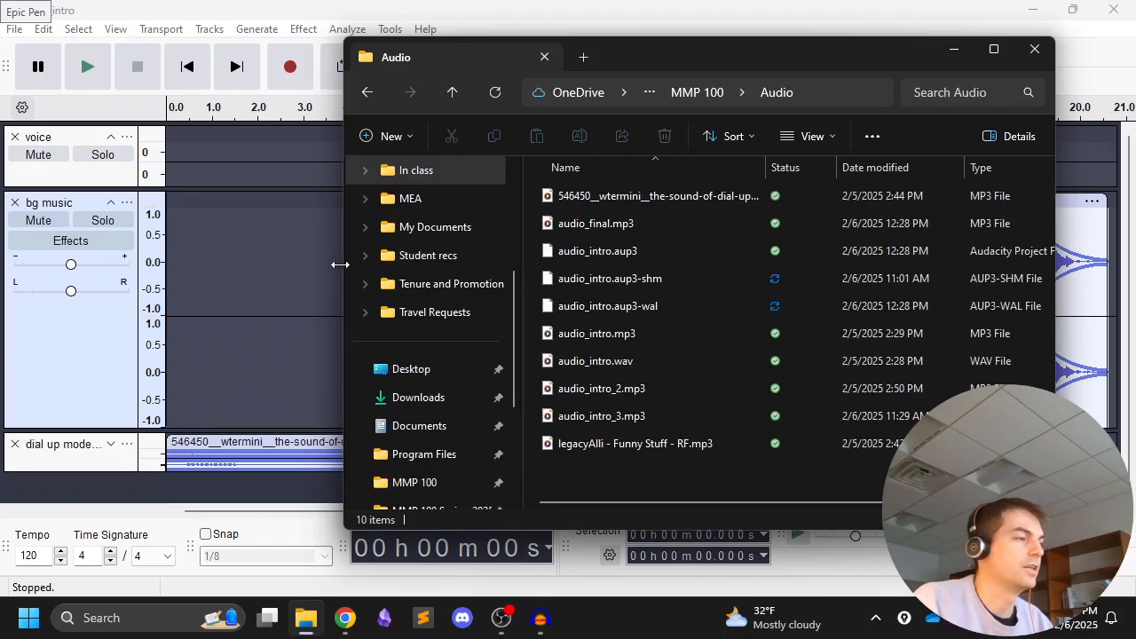
pyautogui.moveTo(339, 263); pyautogui.dragTo(228, 276)
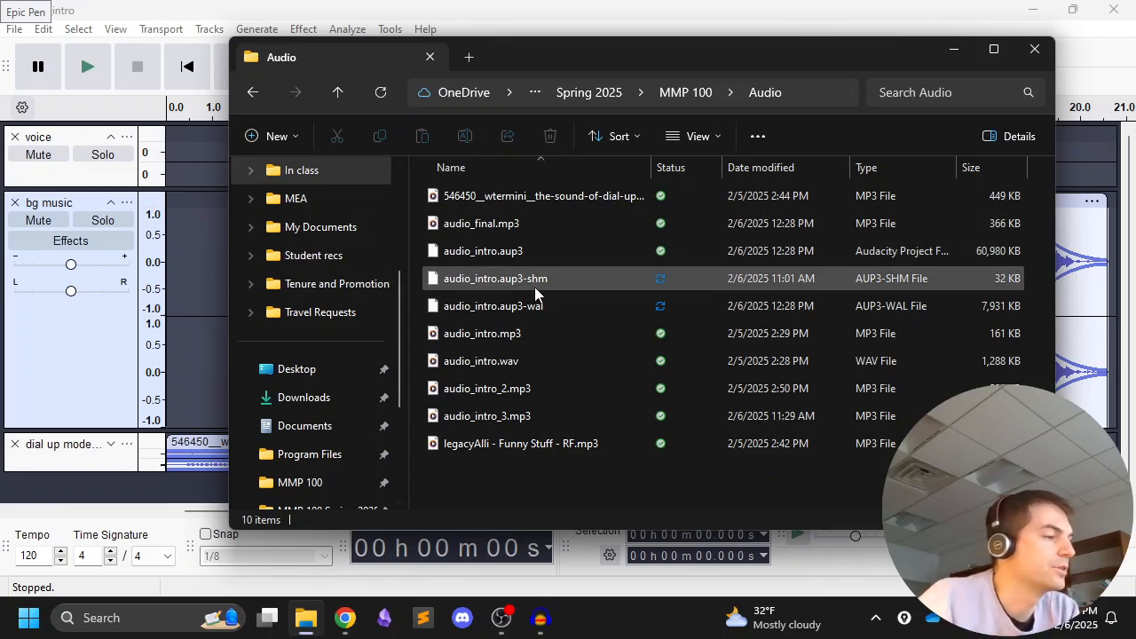
# Step: Compare the file type and size of the audio_intro.aup3 project file with the exported audio_final.mp3
pyautogui.click(528, 250)
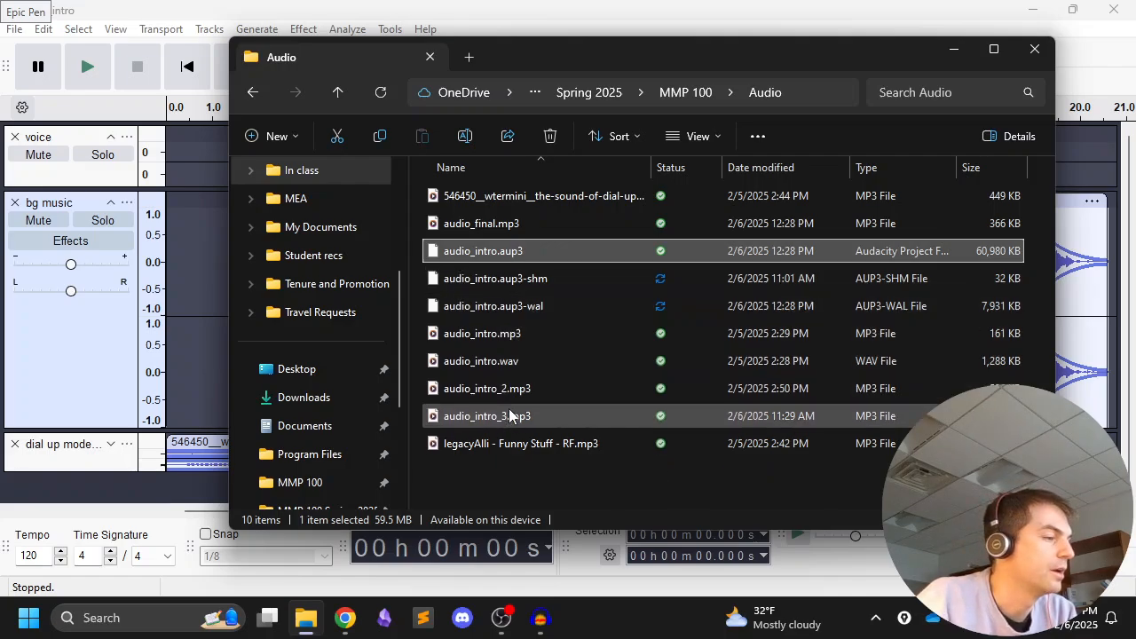
pyautogui.click(497, 227)
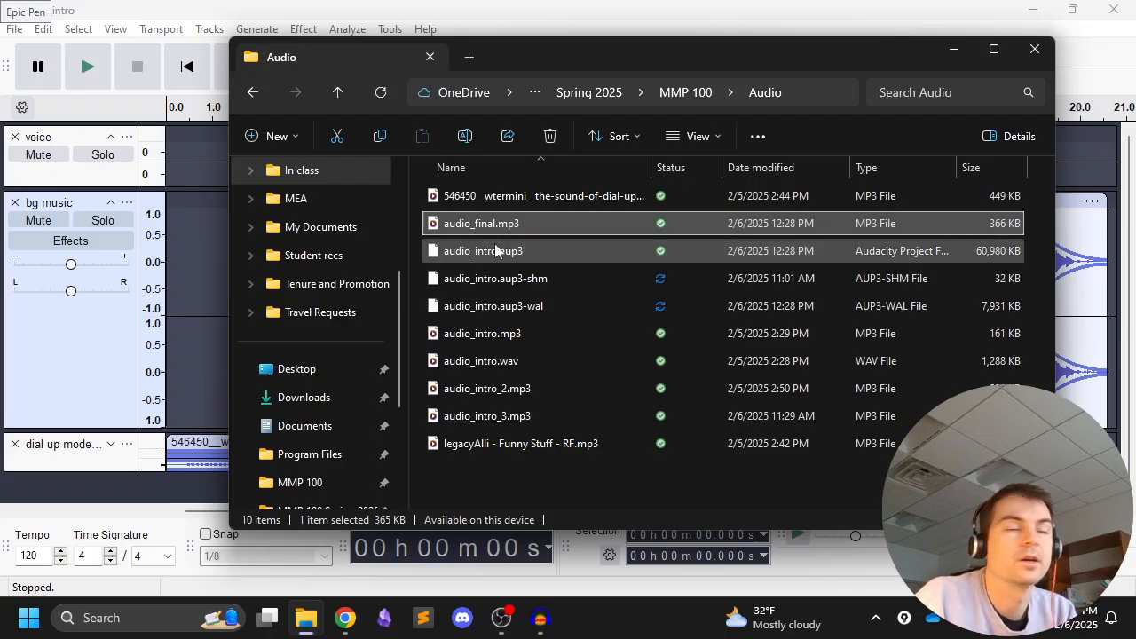
pyautogui.moveTo(577, 64); pyautogui.dragTo(472, 56)
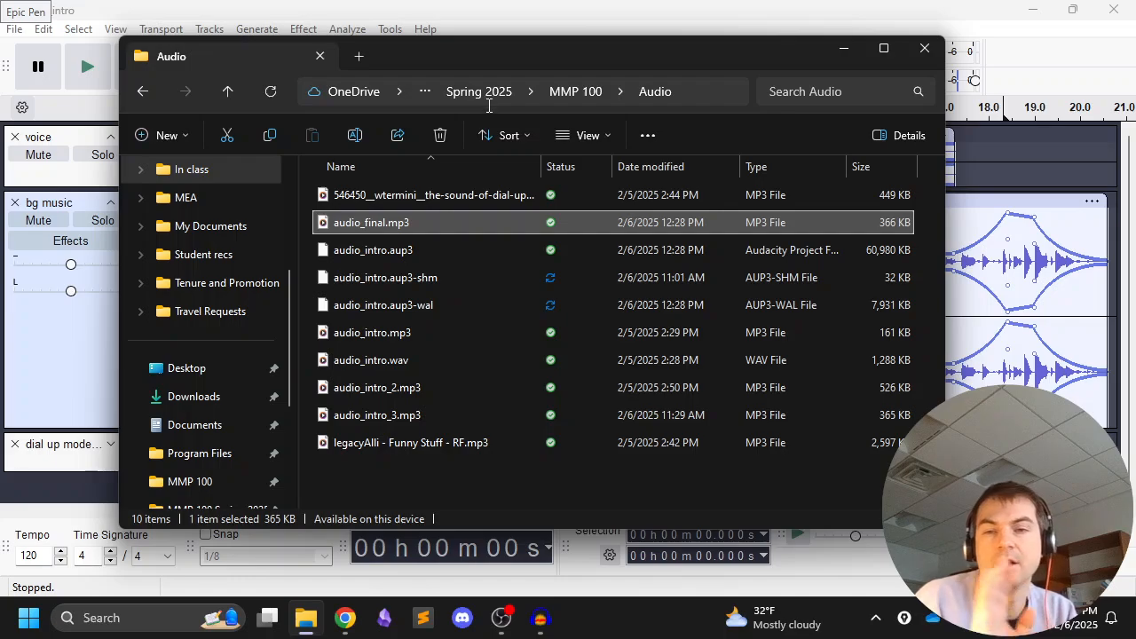